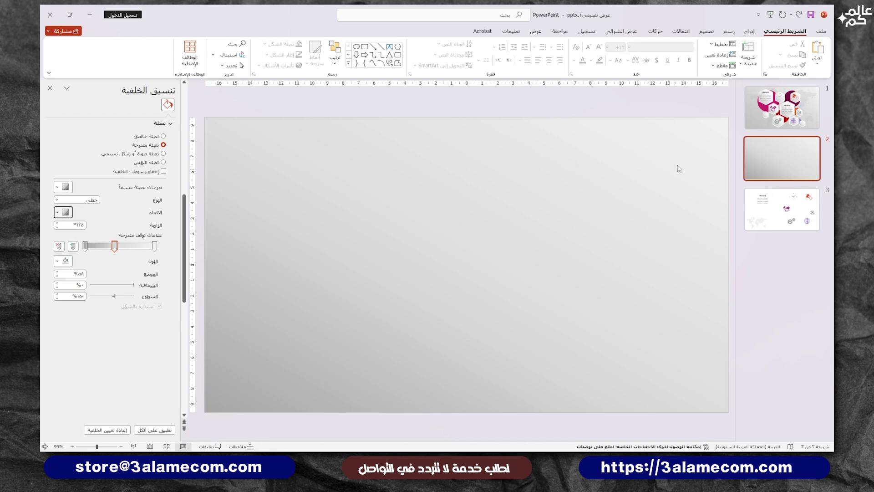
- Draw a circle about 10.25 cm in diameter on the empty gradient slide 2
left_click(51, 89)
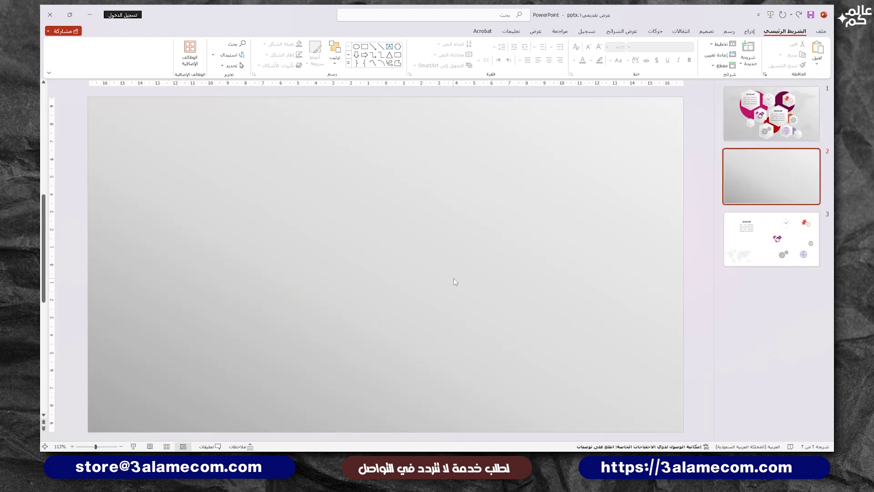
left_click(749, 32)
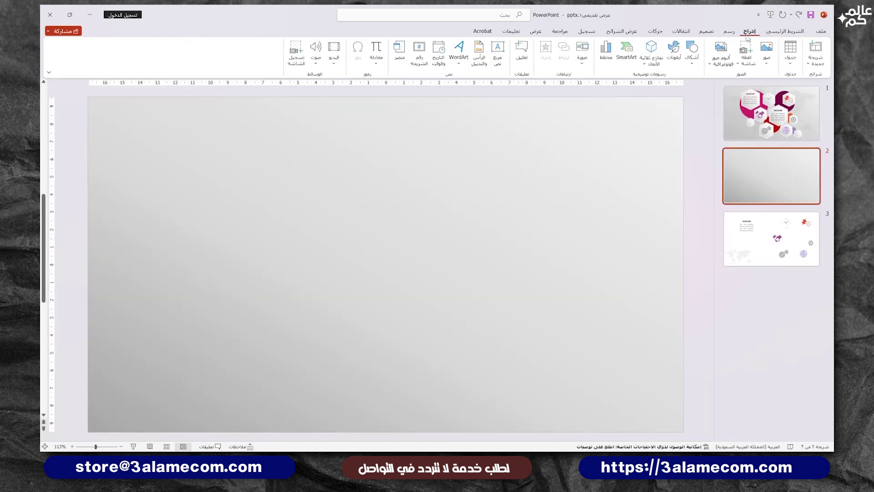
left_click(692, 52)
left_click(654, 86)
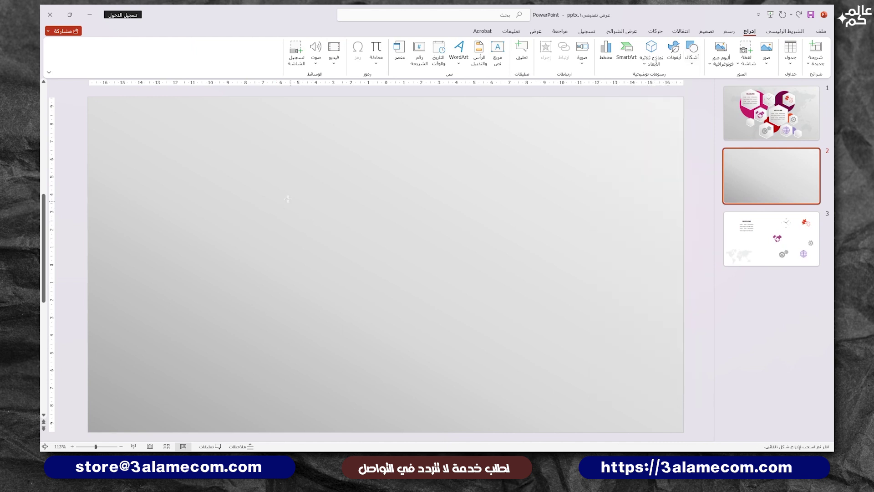
left_click_drag(235, 151, 415, 331)
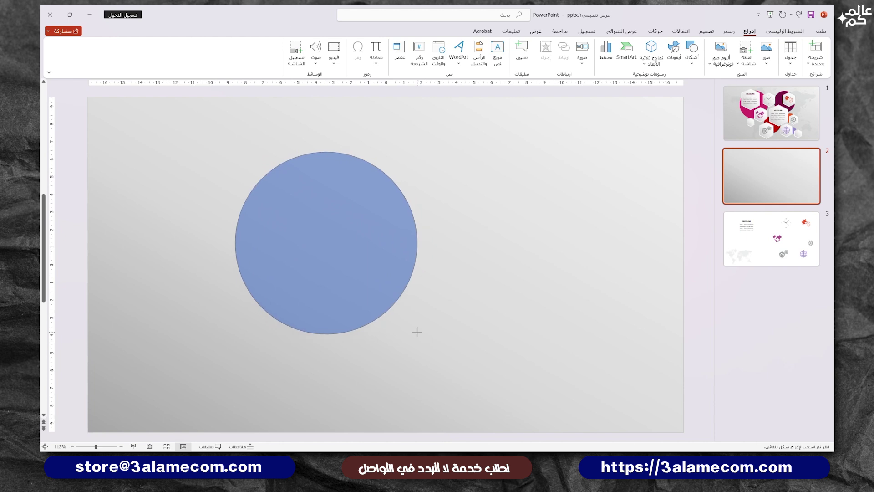
- Duplicate the circle into four progressively smaller ones, about 7.1, 5.67, 3.76 and 2.4 cm across, and arrange them beside and below it
left_click_drag(334, 273, 504, 246)
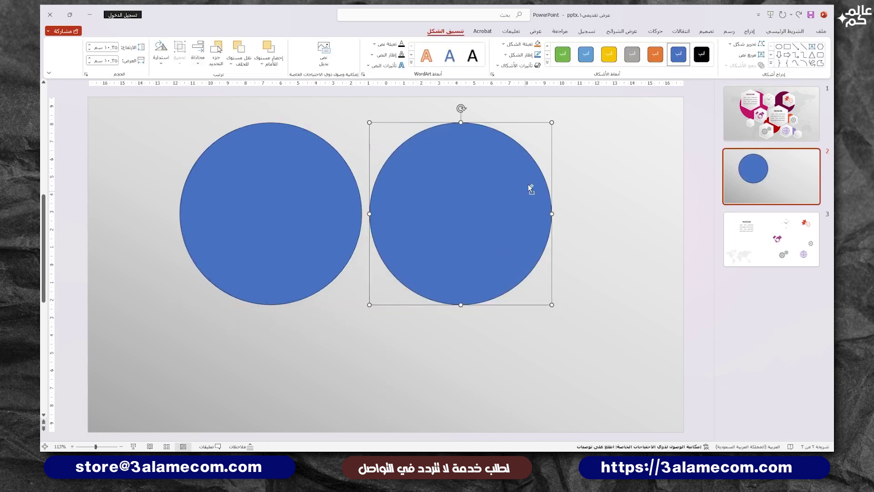
left_click_drag(552, 122, 394, 333)
left_click_drag(455, 395, 431, 365)
left_click_drag(398, 341, 400, 336)
left_click_drag(433, 238, 430, 246)
left_click_drag(387, 309, 515, 293)
left_click_drag(558, 342, 487, 370)
left_click_drag(492, 295, 491, 307)
- Remove the outline from all five circles
left_click(486, 373)
left_click(489, 297, "shift")
left_click(405, 309, "shift")
left_click(420, 232, "shift")
left_click(310, 224, "shift")
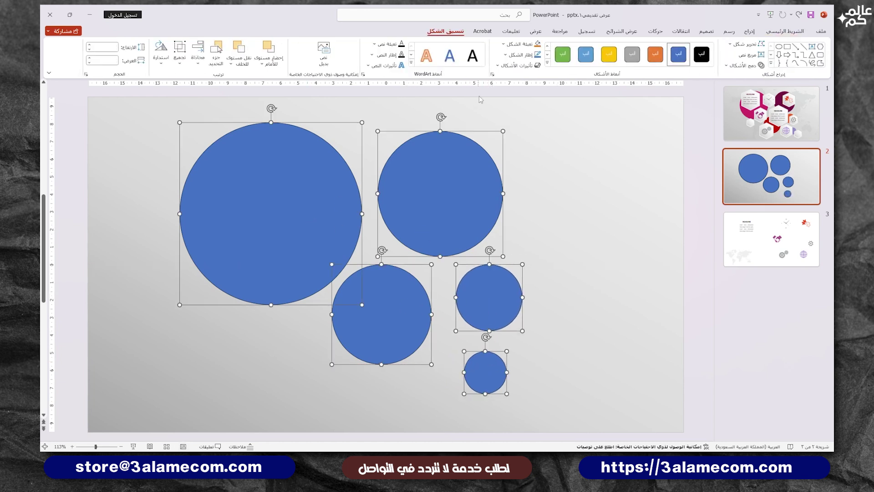
left_click(507, 55)
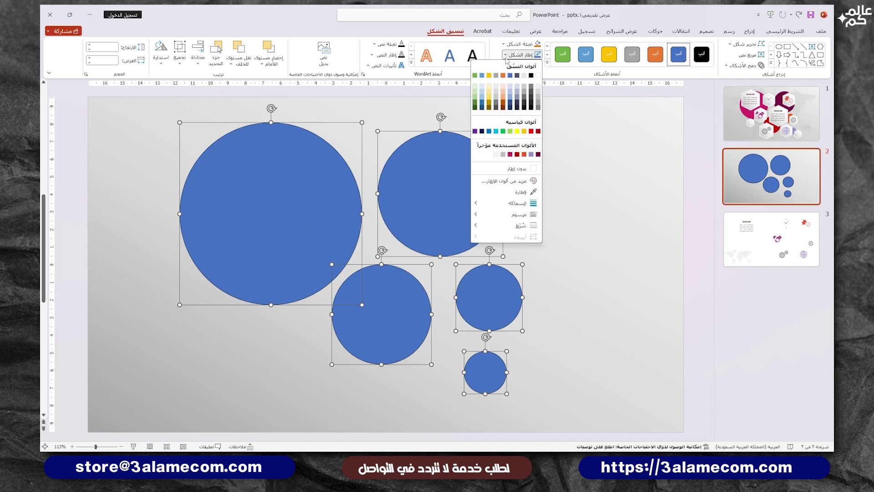
left_click(519, 166)
left_click(545, 196)
- Fill the largest circle with magenta and the second-largest with dark purple from the recent colors
left_click(317, 176)
left_click(519, 44)
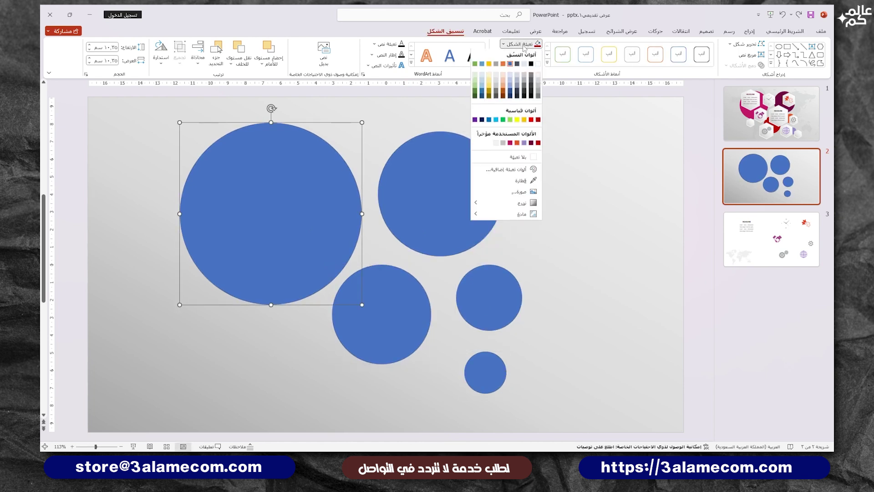
left_click(503, 147)
left_click(441, 186)
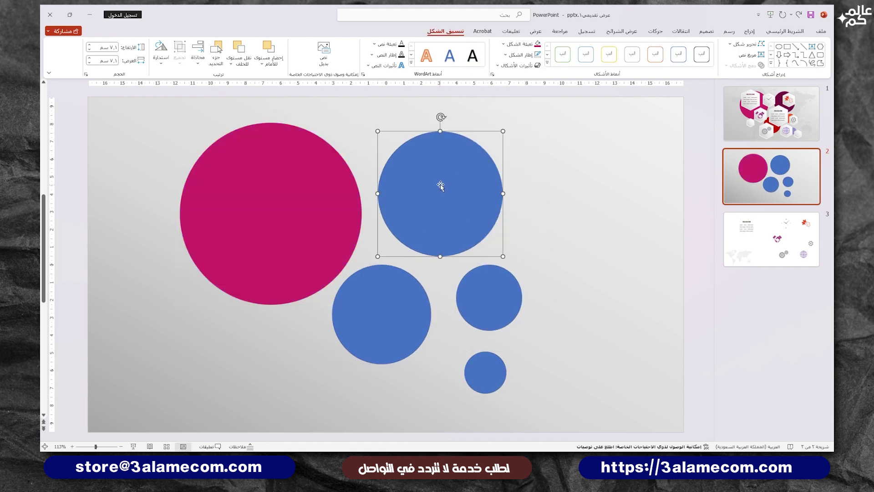
left_click(519, 44)
left_click(524, 144)
- Fill the third-largest circle with dark red and the fourth-largest with orange
left_click(367, 323)
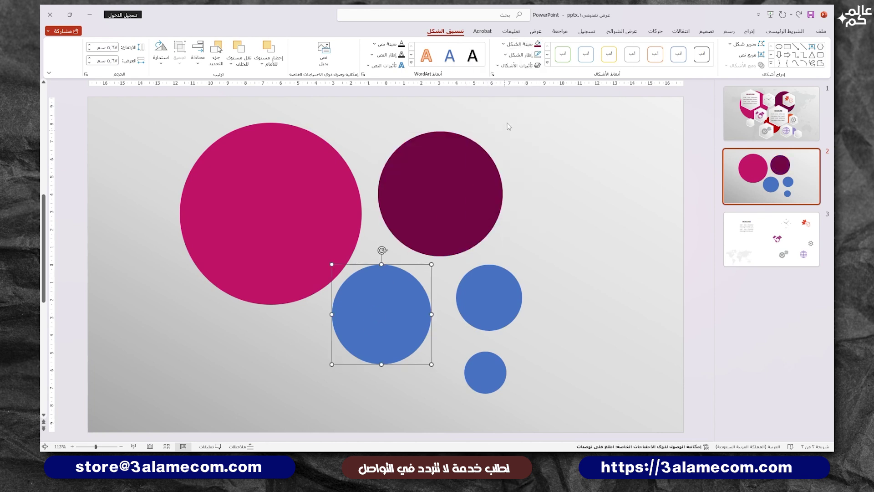
left_click(522, 44)
left_click(524, 144)
left_click(484, 280)
left_click(521, 44)
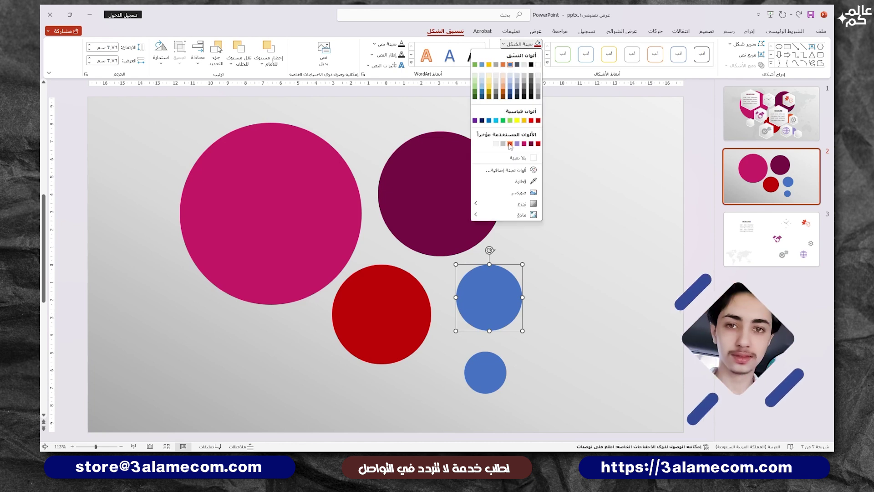
left_click(503, 60)
- Fill the smallest circle with light purple
key("Tab")
left_click(519, 44)
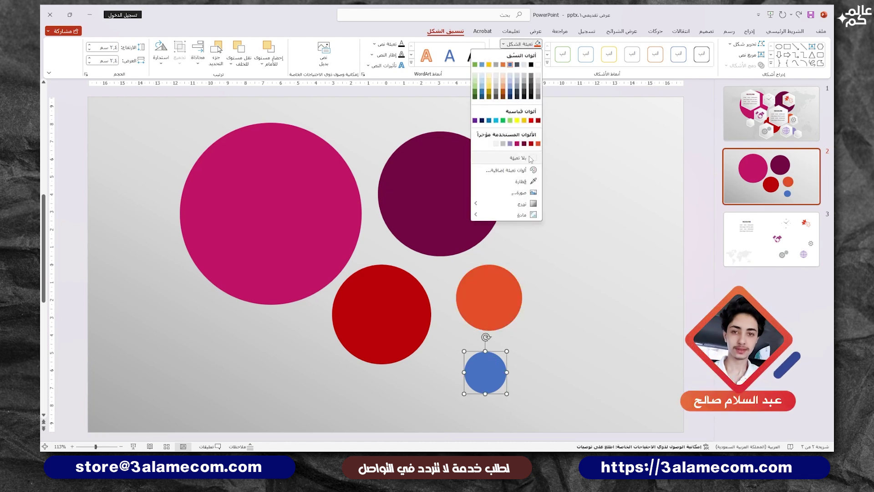
left_click(477, 144)
left_click(617, 189)
- Group the five circles and center the group horizontally and vertically on the slide
left_click_drag(587, 105, 154, 438)
right_click(278, 274)
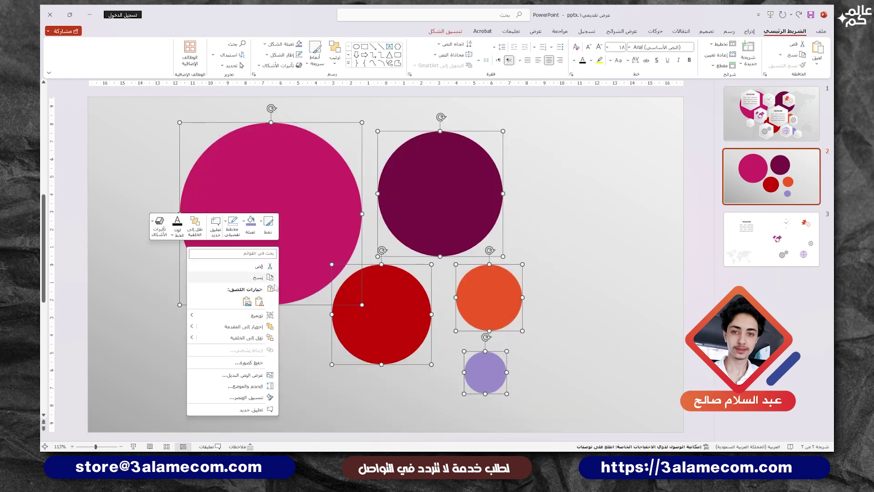
mouse_move(248, 315)
left_click(164, 316)
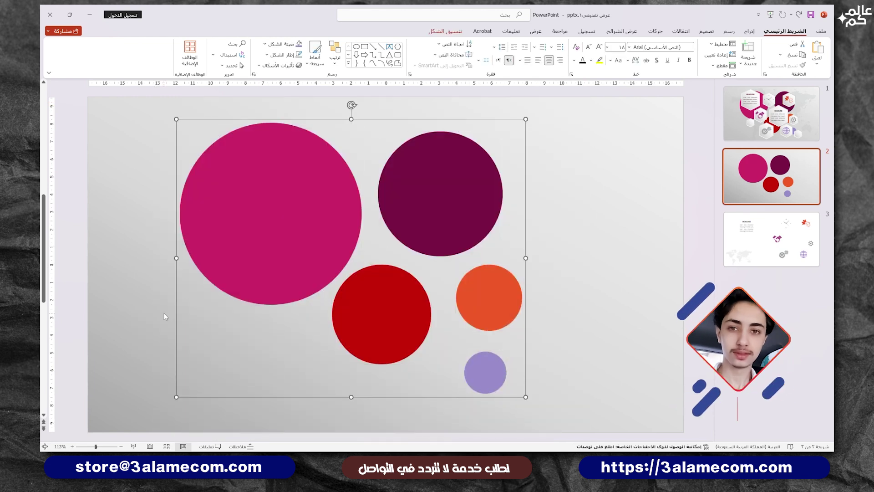
left_click(336, 59)
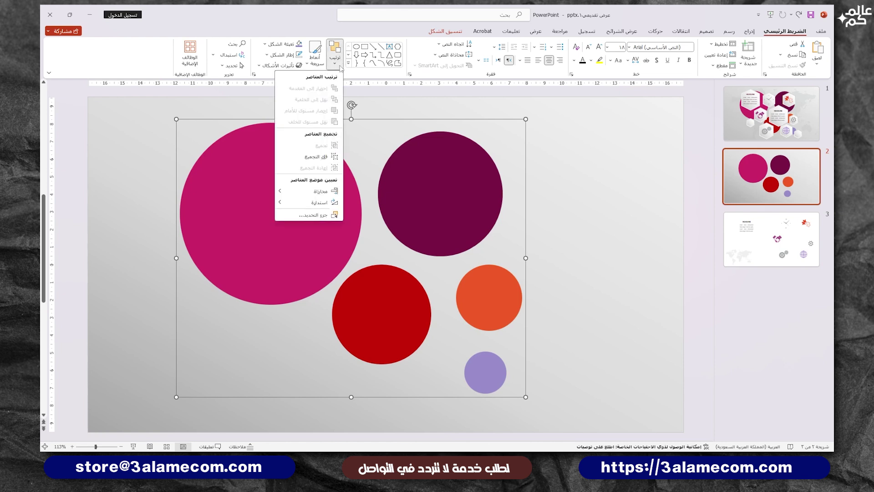
mouse_move(318, 189)
left_click(259, 203)
left_click(331, 65)
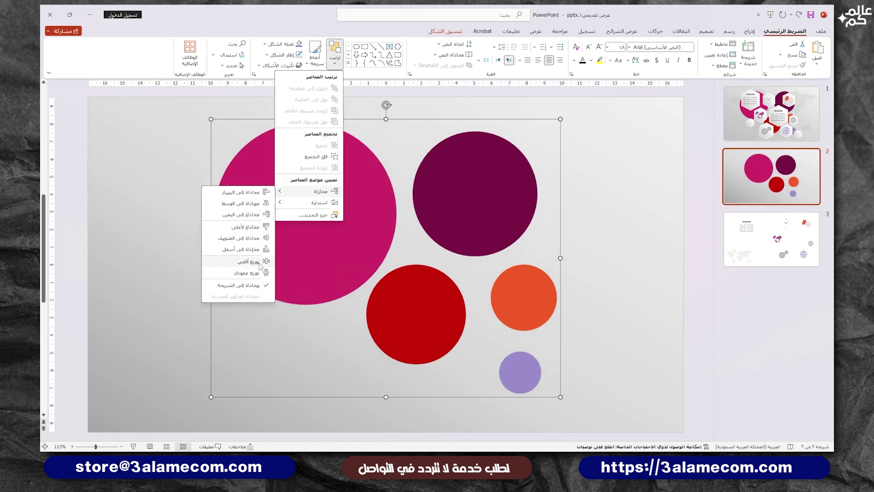
left_click(258, 238)
- Ungroup the circles and shift them individually sideways, widening the gaps between the magenta, dark purple, red and orange ones
right_click(326, 210)
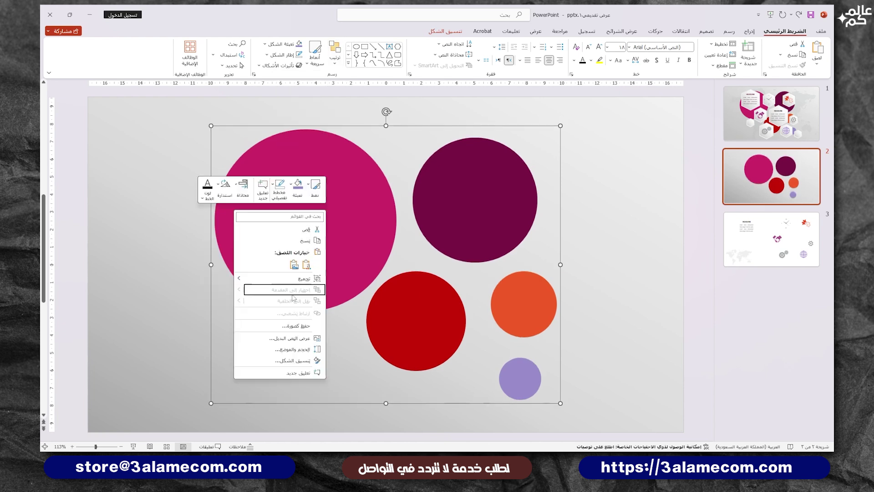
mouse_move(297, 286)
left_click(213, 299)
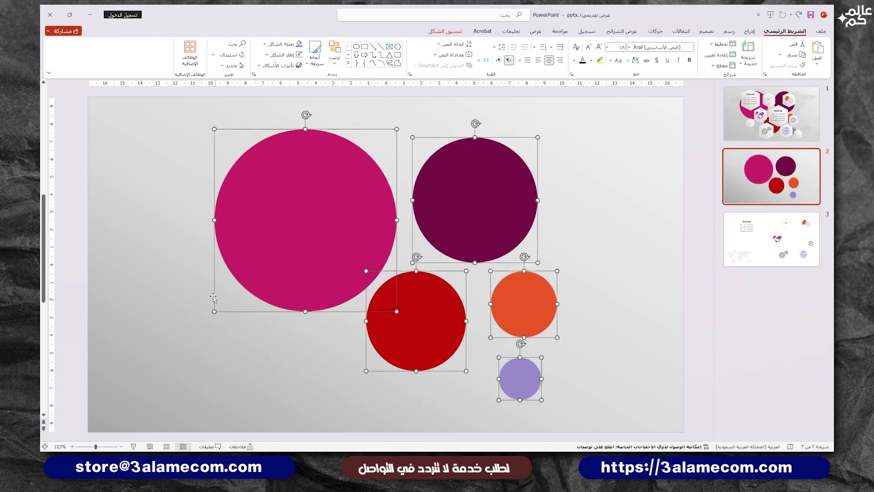
left_click(220, 244)
left_click_drag(316, 226, 301, 228)
left_click(456, 217)
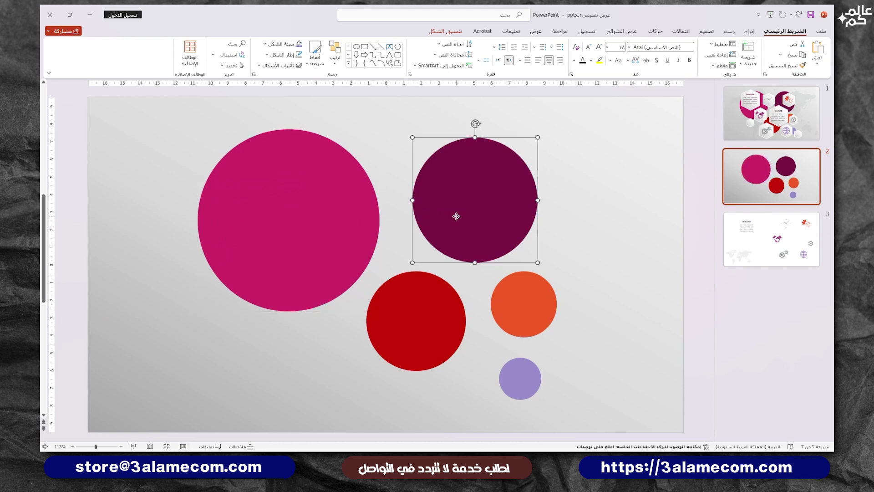
left_click_drag(456, 217, 466, 217)
left_click_drag(502, 297, 519, 297)
left_click_drag(445, 330, 442, 330)
left_click_drag(510, 376, 501, 376)
left_click(631, 267)
- Regroup the rearranged circles and align the group to the center and middle of the slide
left_click_drag(646, 111, 174, 439)
right_click(294, 224)
mouse_move(245, 296)
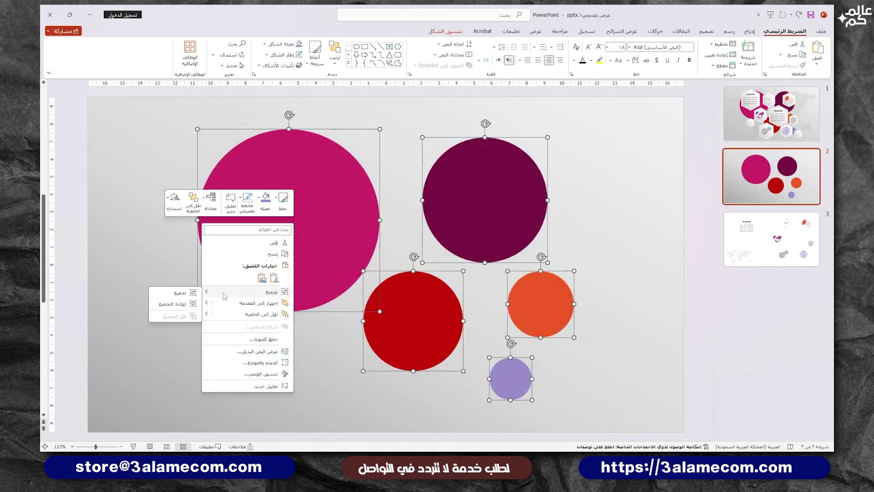
left_click(180, 292)
left_click(335, 58)
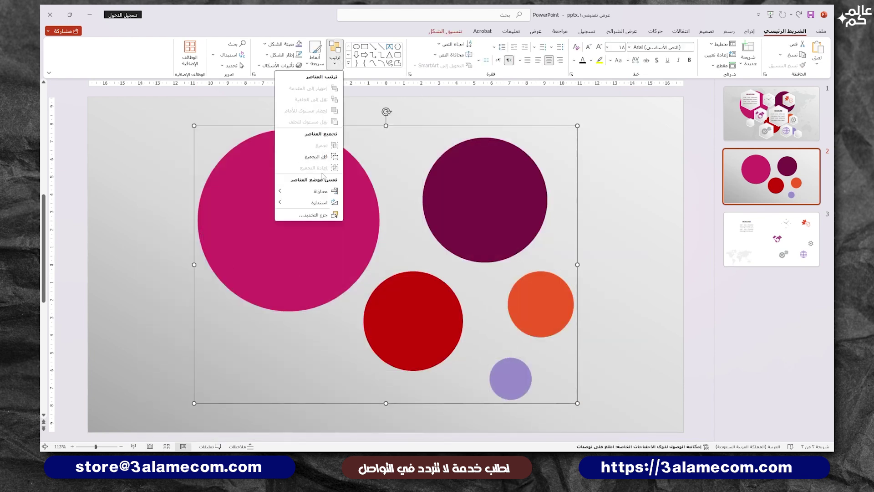
left_click(329, 61)
left_click(328, 61)
left_click(257, 238)
key("Escape")
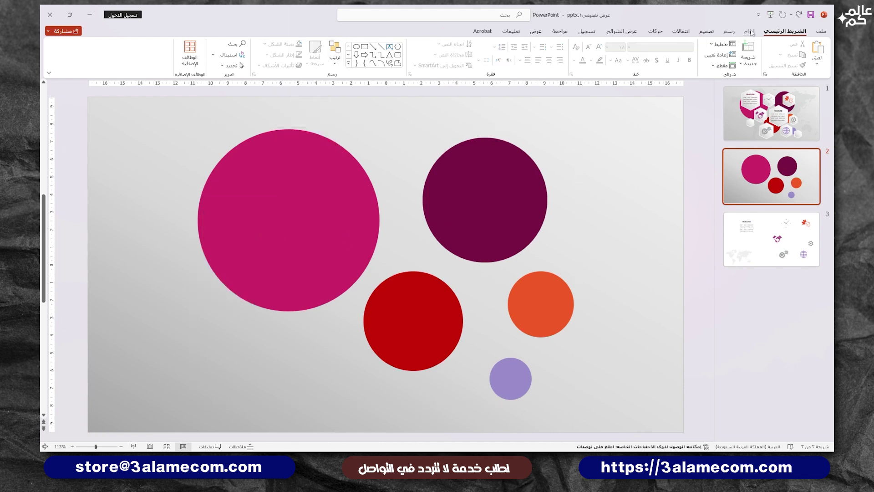
- Draw a hexagon about 7.11 cm wide and 6.13 cm high overlapping the magenta circle
left_click(749, 31)
left_click(692, 53)
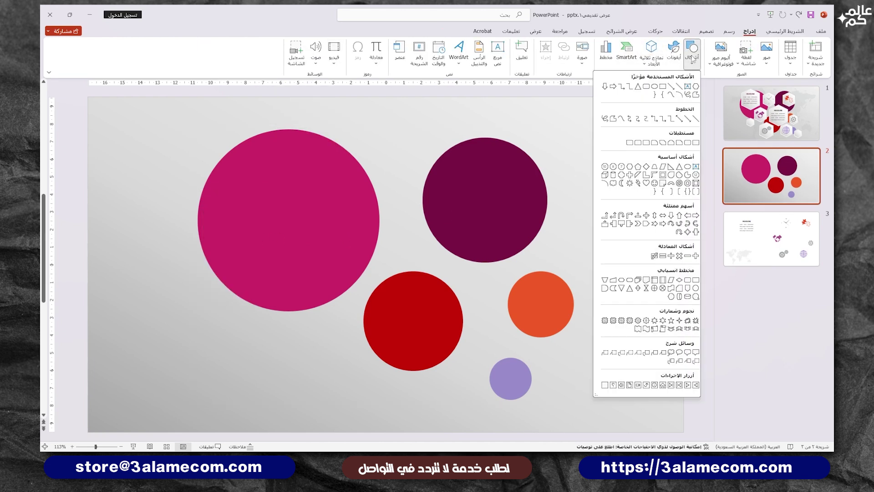
left_click(696, 87)
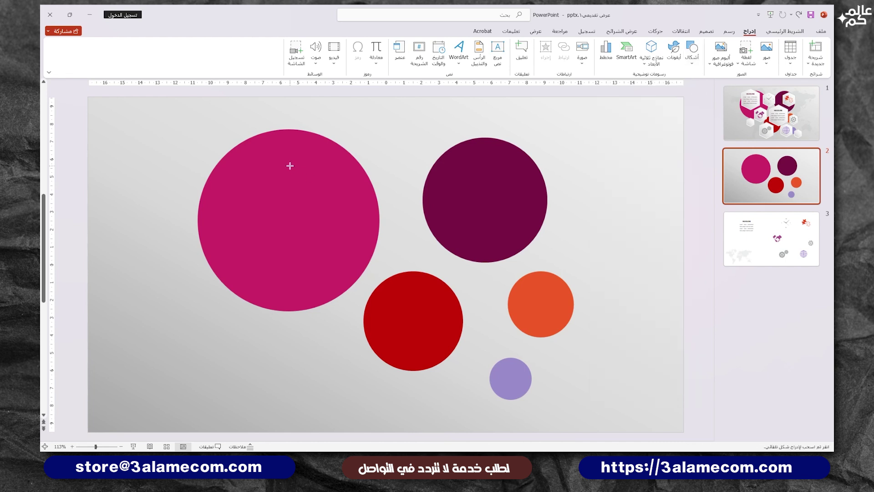
mouse_move(290, 163)
left_mouse_down()
mouse_move(399, 269)
mouse_move(415, 270)
left_mouse_up()
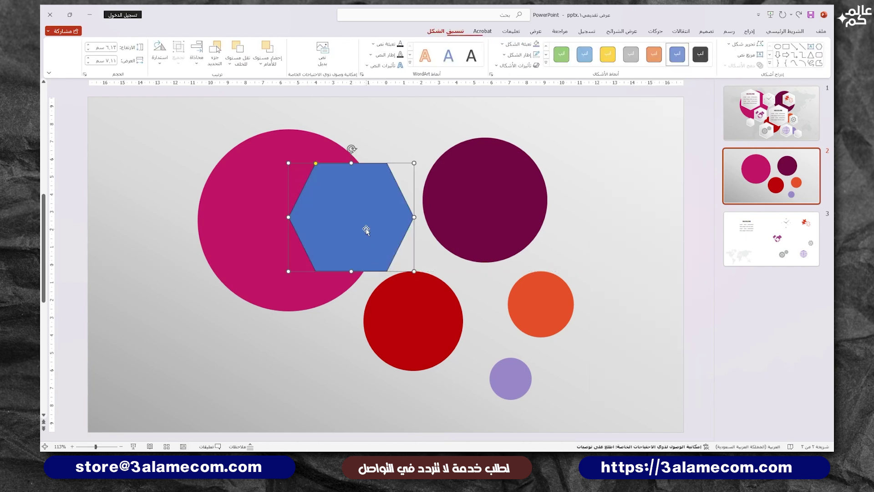
- Rotate the hexagon a quarter turn so it stands on a point, and place it over the magenta circle's upper-left edge
left_click_drag(364, 227, 309, 202)
left_click_drag(297, 121, 386, 198)
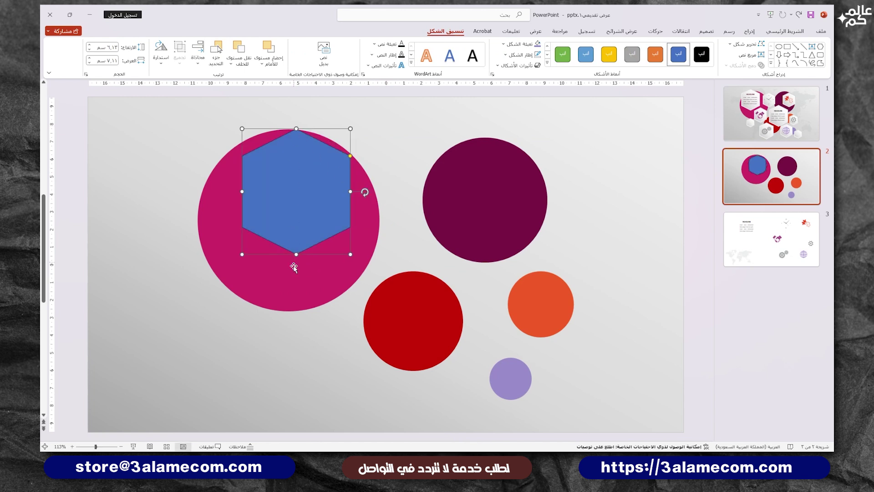
left_click_drag(302, 192, 269, 171)
- Give the hexagon a linear gradient fill from white to 25% darker light grey, running diagonally at 45°
right_click(269, 171)
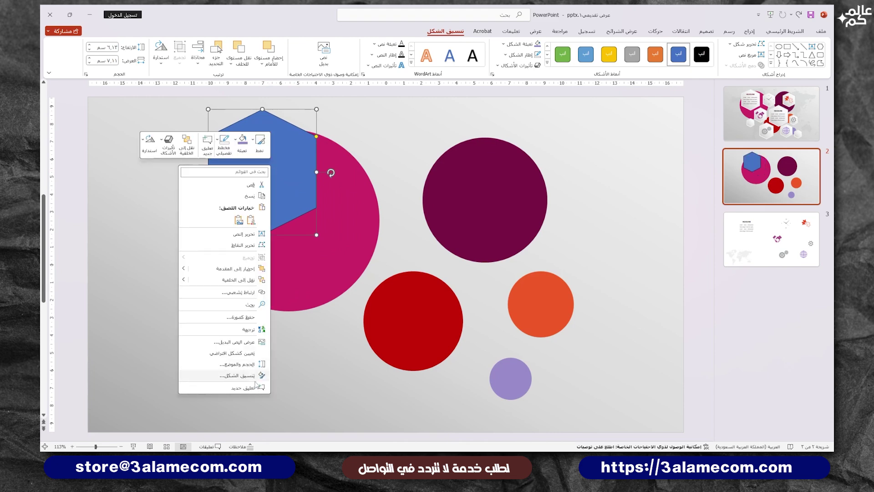
left_click(240, 375)
left_click(163, 166)
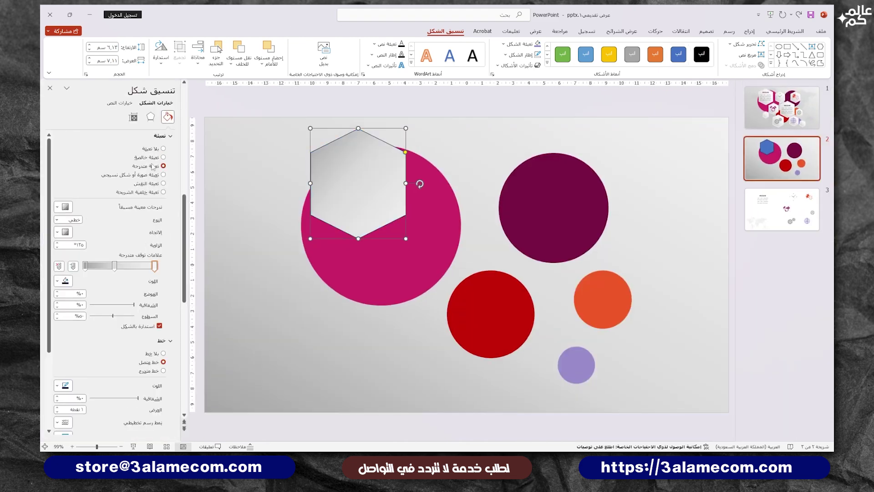
left_click(65, 280)
left_click(107, 313)
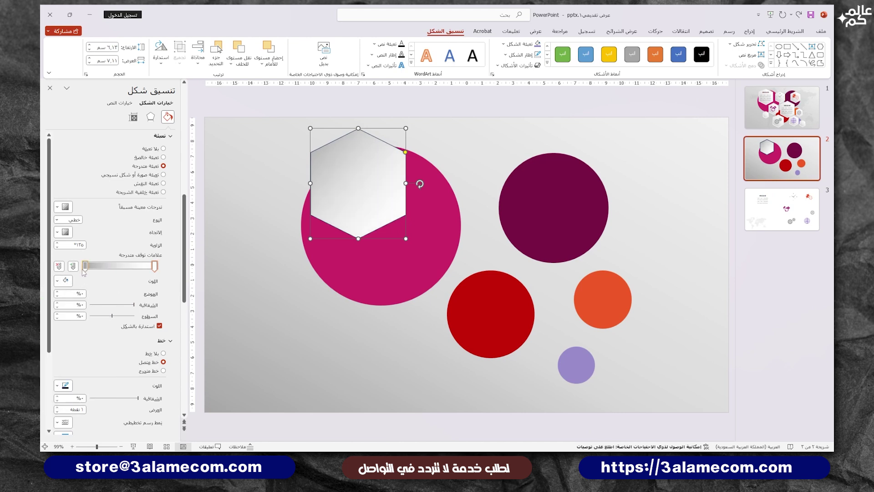
left_click(65, 281)
left_click(108, 324)
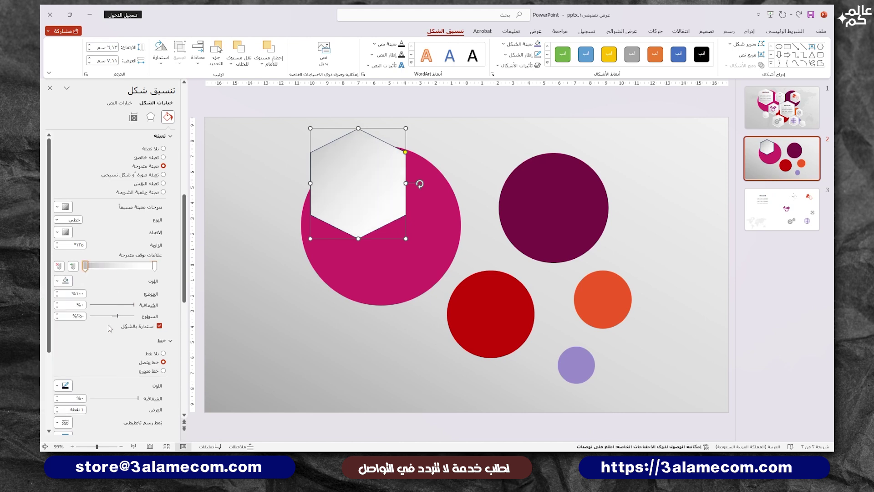
left_click(64, 234)
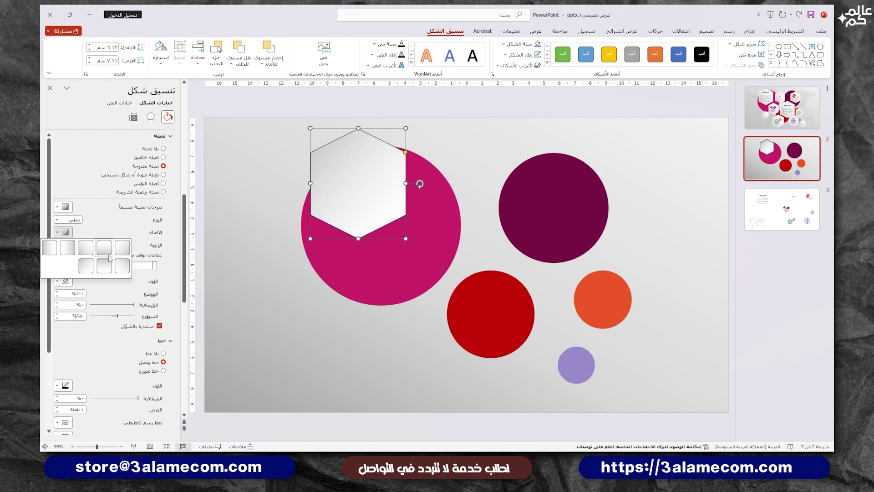
left_click(122, 248)
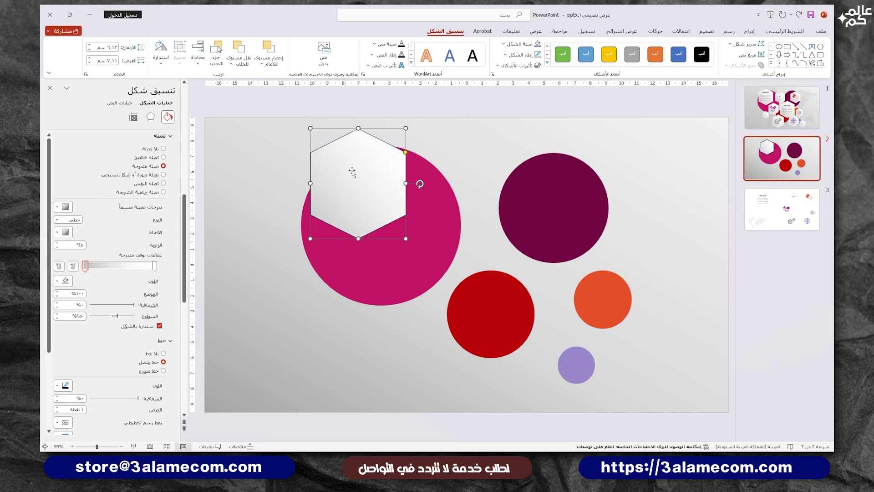
- Give the hexagon a gradient outline from white to 25% darker light grey
scroll(142, 325, "down", 3)
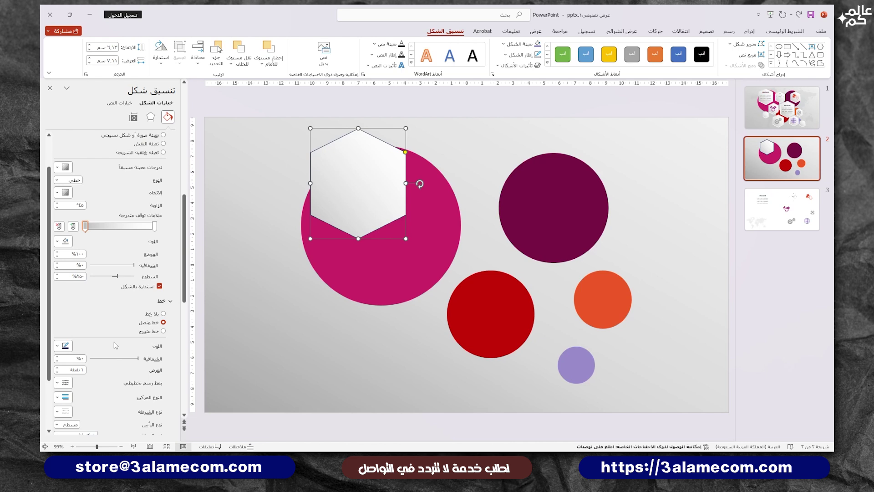
left_click(163, 311)
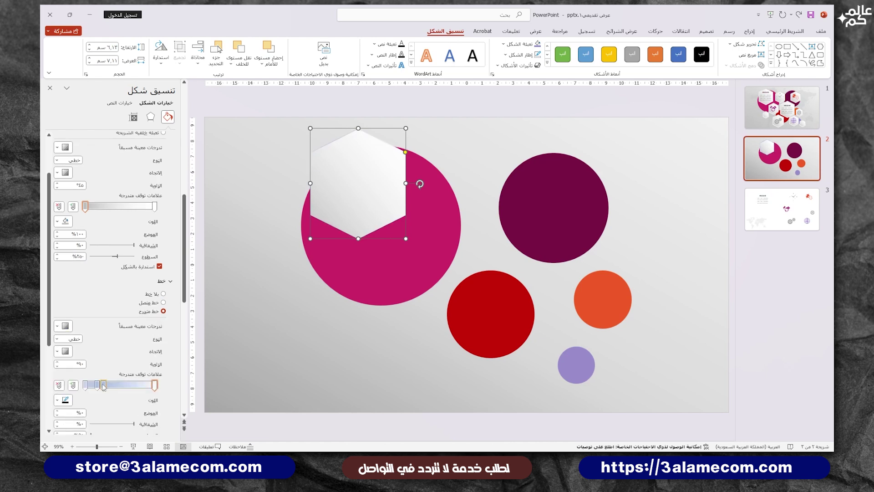
left_click(63, 400)
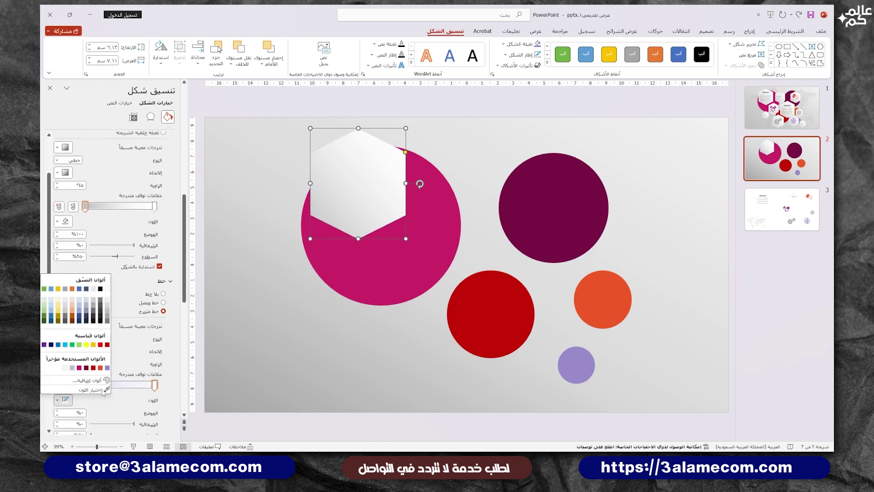
left_click(107, 296)
left_click(65, 400)
left_click(108, 313)
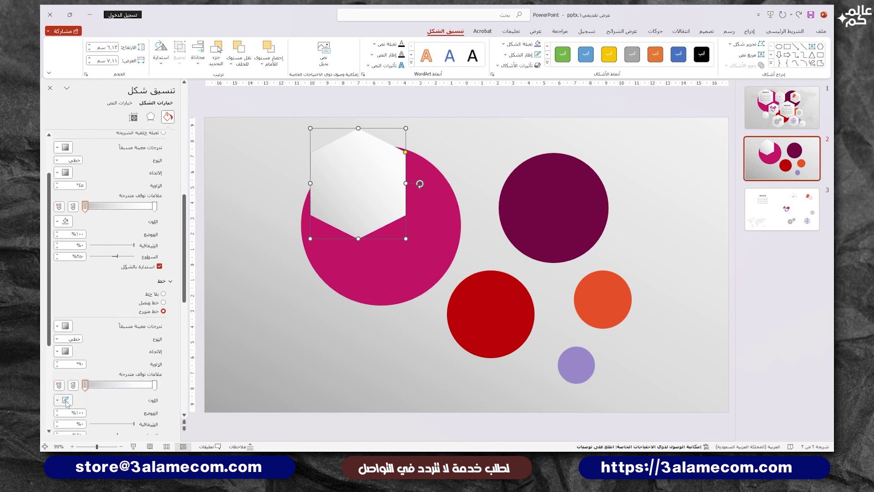
- Thicken the hexagon's gradient outline and run its gradient diagonally at 315°
scroll(110, 406, "down", 1)
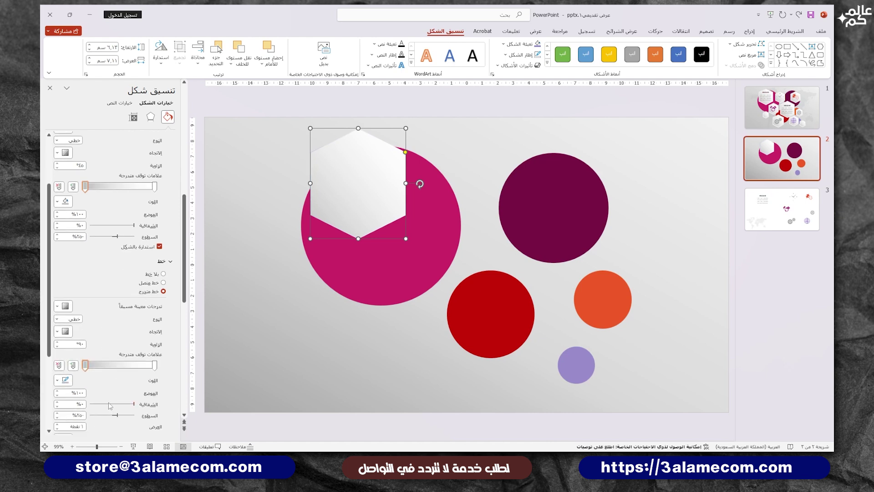
left_click(57, 425)
left_click(57, 425)
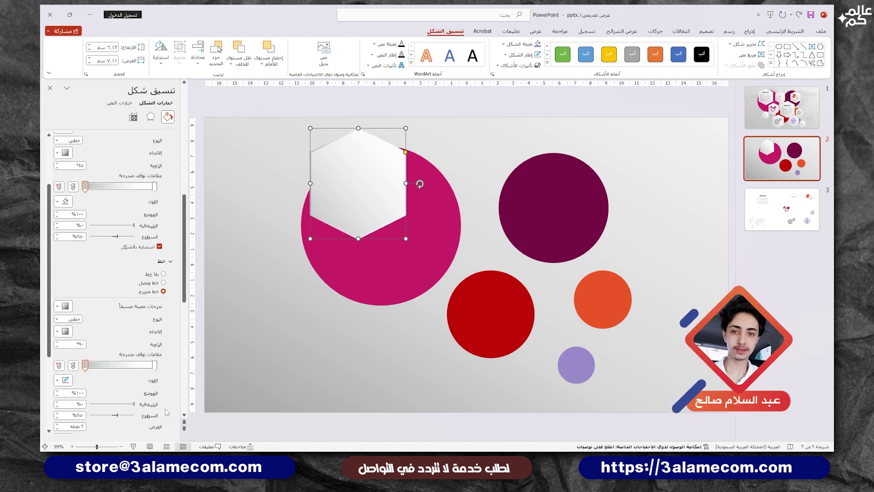
left_click(64, 335)
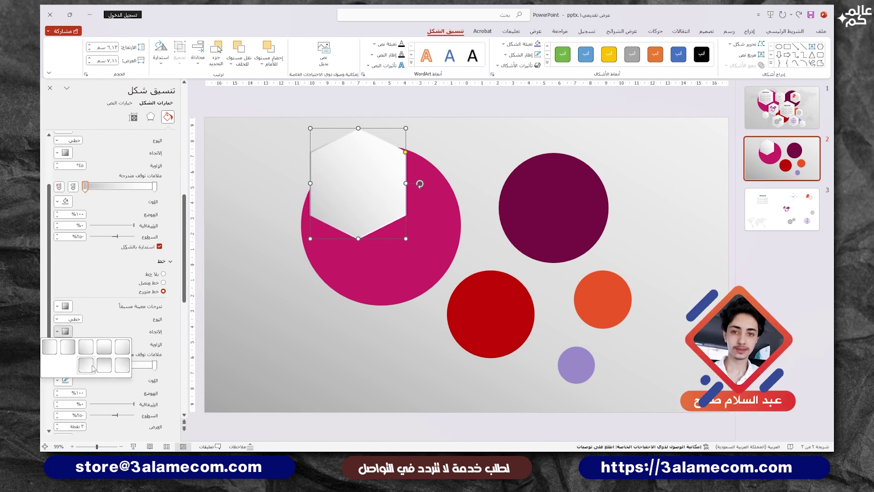
left_click(124, 373)
left_click(290, 302)
left_click(334, 164)
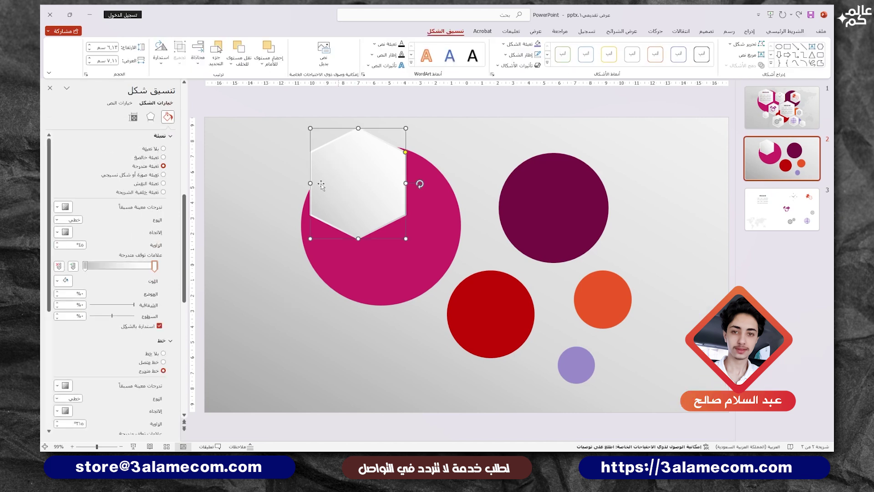
- Add an outer shadow to the hexagon at 135° toward the lower left, with a 20 pt blur and an increased distance
left_click(150, 118)
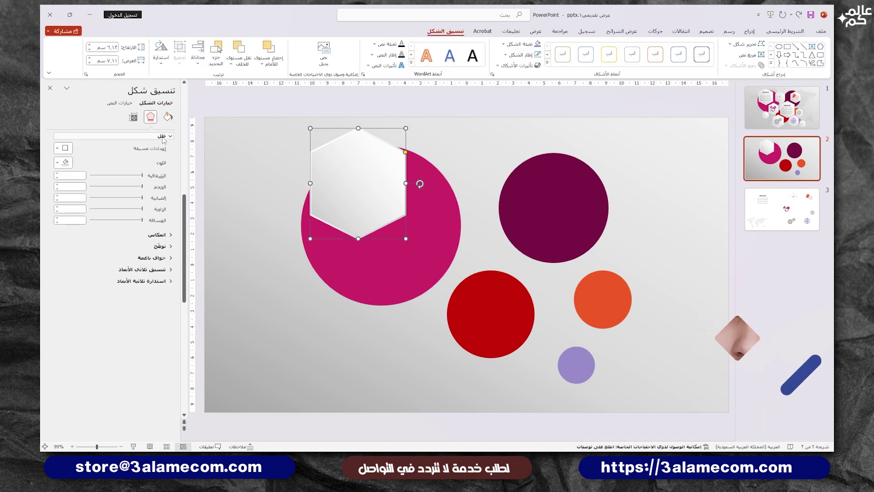
left_click(63, 148)
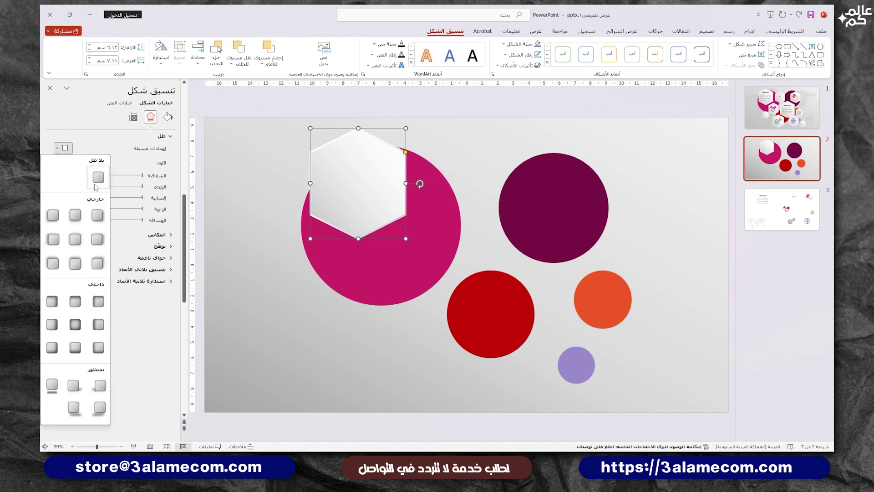
left_click(53, 216)
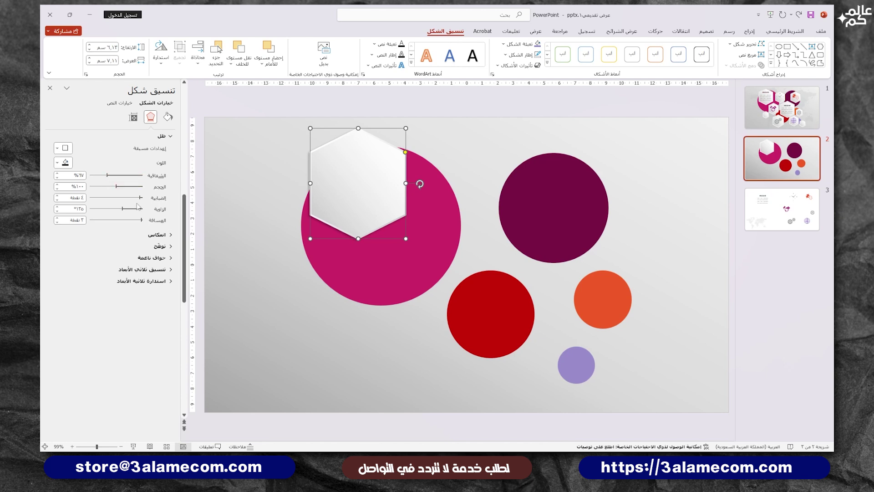
left_click_drag(139, 199, 136, 222)
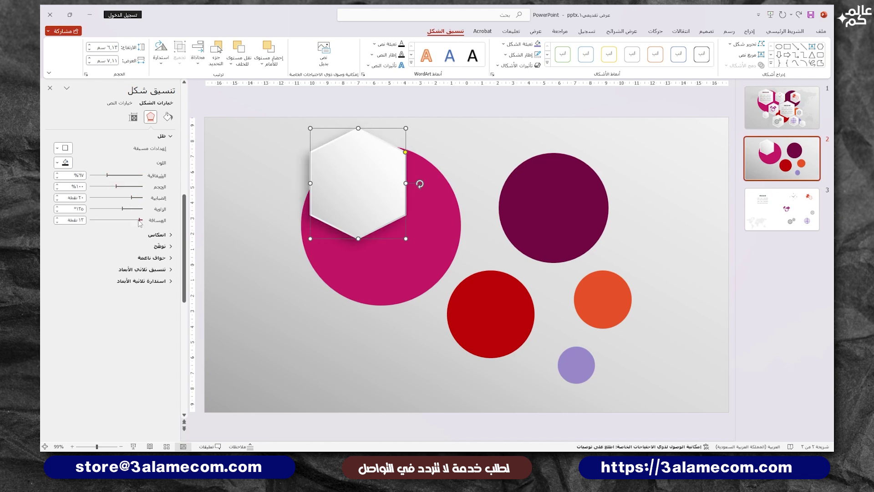
- Duplicate the hexagon into copies about 4.94 × 4.26 cm beside and below it, plus a full-size copy over the red circle
left_click_drag(367, 189, 437, 290)
left_click_drag(476, 339, 448, 306)
left_click_drag(429, 276, 453, 200)
left_click(361, 187)
left_click_drag(358, 163, 501, 254)
- Add a slightly larger medium hexagon copy below the red circle's left edge, and another medium copy over the dark purple circle
left_click_drag(412, 256, 440, 338)
left_click_drag(467, 387, 477, 397)
left_click_drag(455, 360, 448, 351)
left_click(417, 269)
left_click_drag(417, 268, 568, 200)
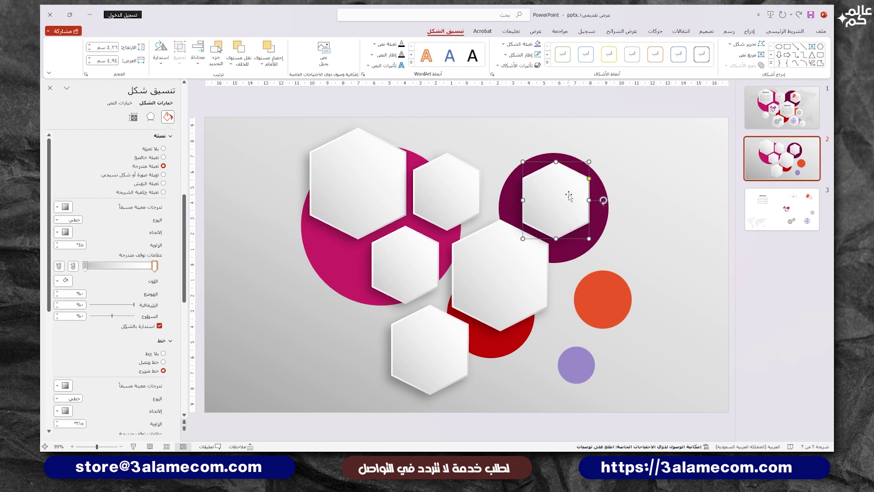
- Add small hexagon copies beside the red, orange and lilac circles and below the magenta one, making the orange circle's about 3.13 × 2.7 cm
left_click_drag(400, 270, 535, 365)
left_click_drag(574, 399, 599, 315)
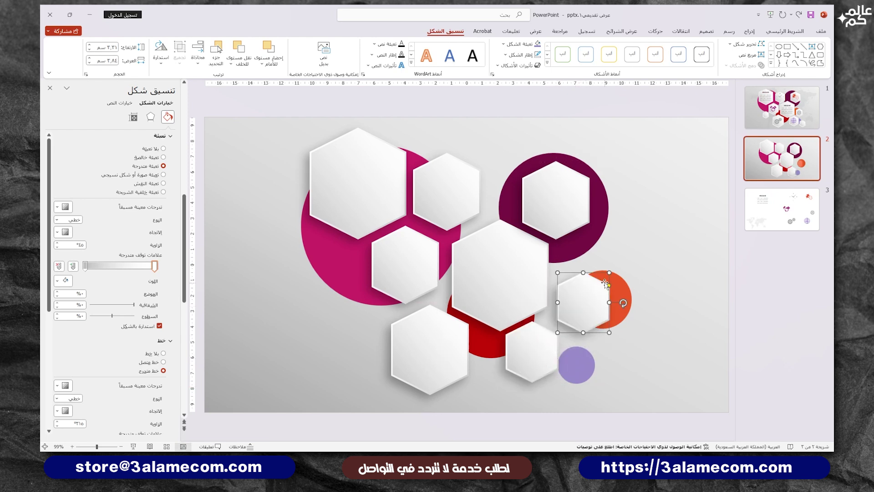
left_click_drag(609, 272, 579, 295)
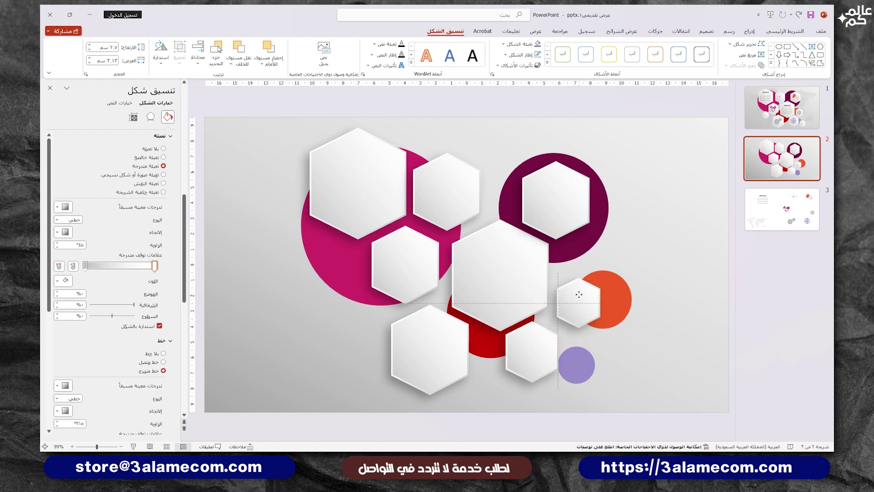
left_click_drag(538, 345, 542, 344)
left_click_drag(594, 324, 339, 303)
left_click(302, 355)
- Select all the hexagons and group them
left_click(340, 214)
left_click(339, 303, "shift")
left_click(387, 275, "shift")
left_click(429, 353, "shift")
left_click(497, 266, "shift")
left_click(564, 346, "shift")
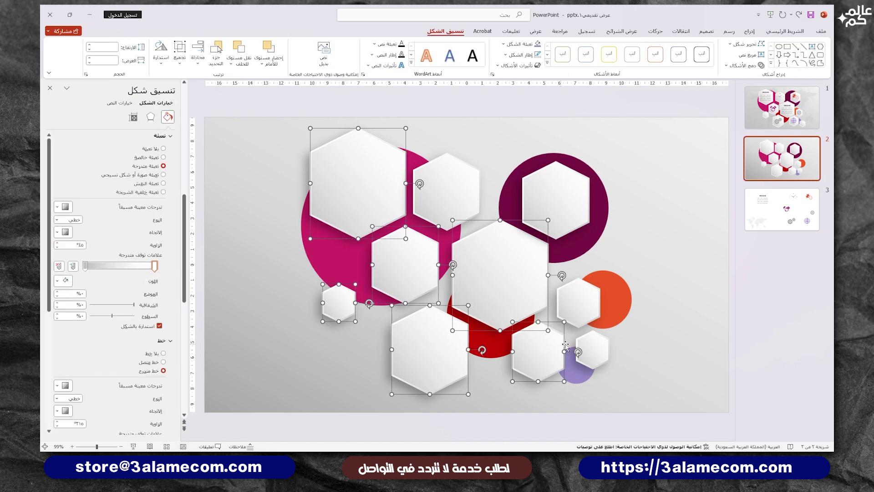
left_click(566, 208, "shift")
left_click(441, 183, "shift")
right_click(440, 184)
mouse_move(401, 249)
left_click(326, 252)
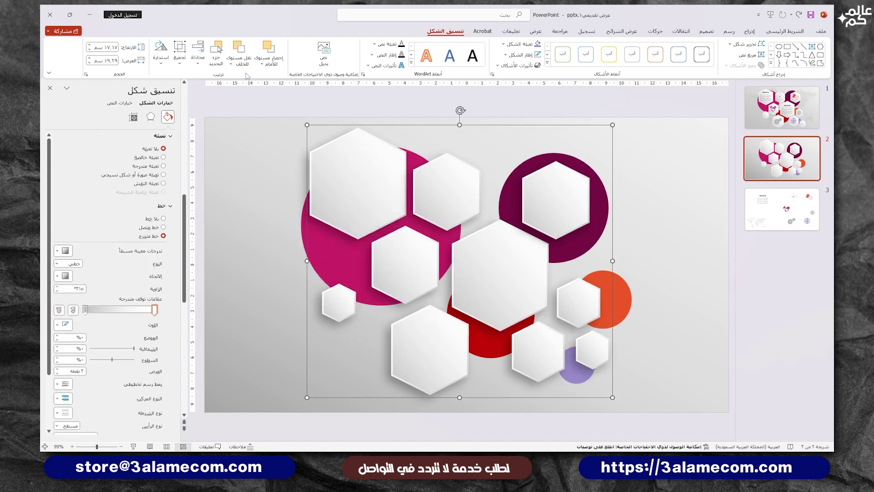
- Center the hexagon group on the slide by distributing it horizontally and vertically, and ungroup it
left_click(197, 53)
left_click(178, 145)
left_click(198, 53)
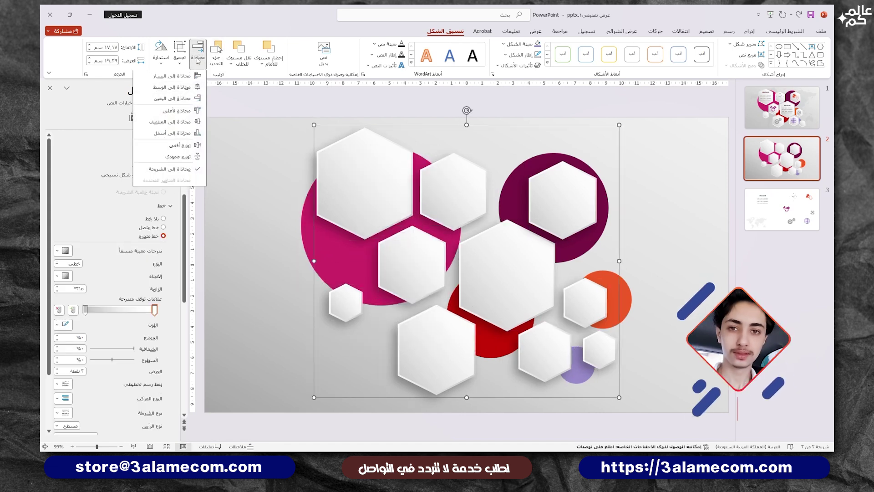
left_click(177, 157)
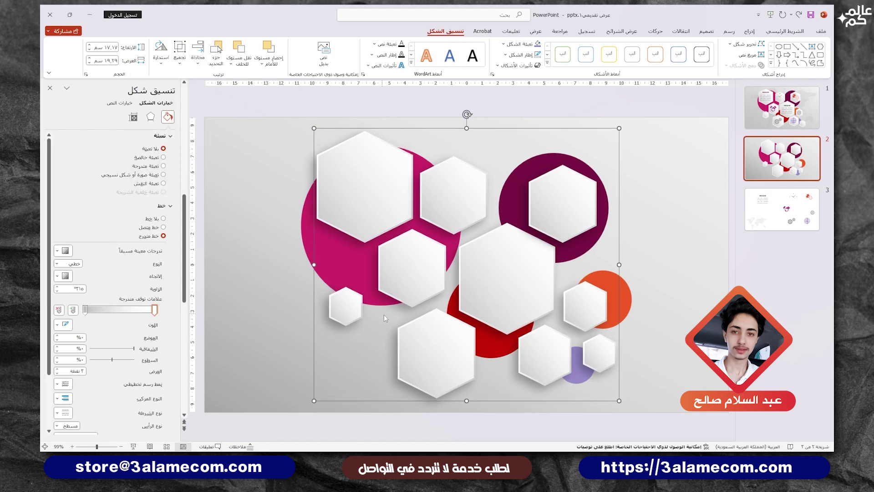
right_click(544, 293)
mouse_move(501, 192)
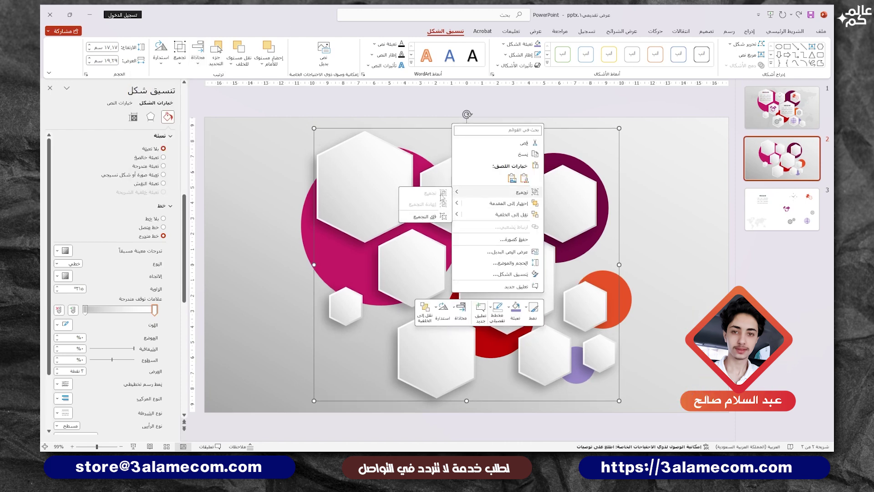
left_click(432, 216)
key("Escape")
left_click(391, 194)
left_click(520, 273, "shift")
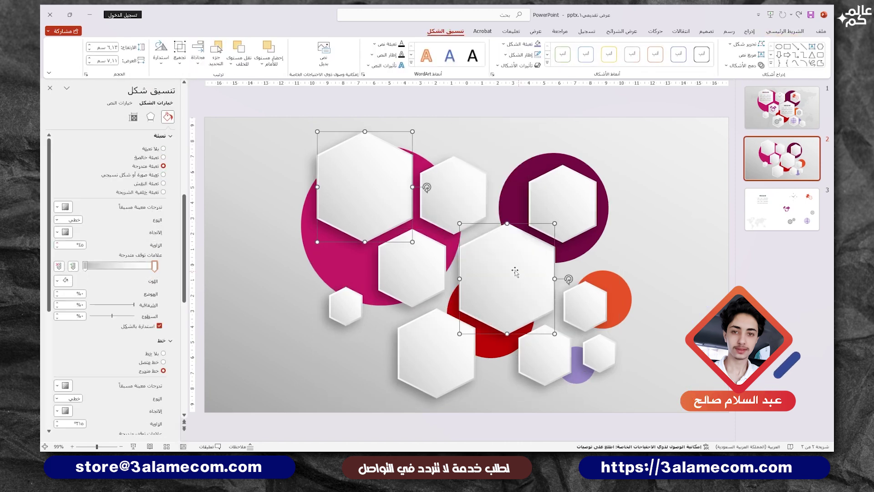
scroll(53, 377, "down", 3)
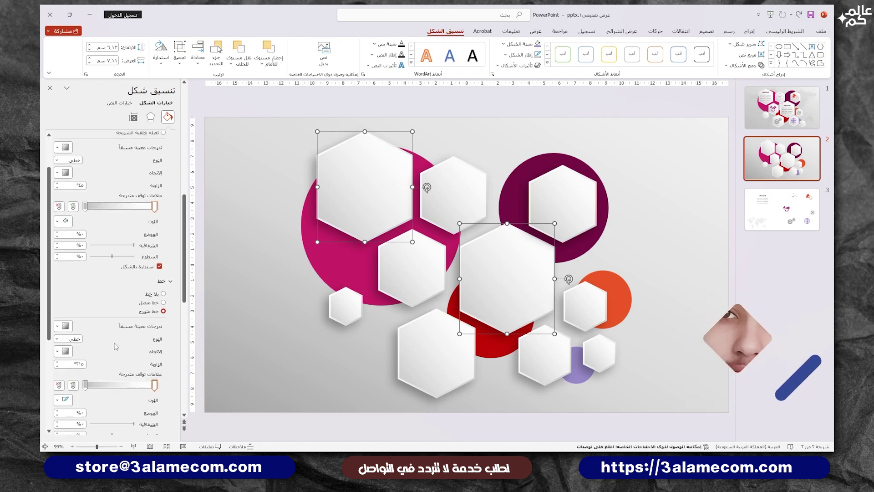
left_click(312, 368)
- Reduce the outline width of the four medium hexagons near the magenta, dark purple and lilac circles
left_click(453, 191)
left_click(412, 267, "shift")
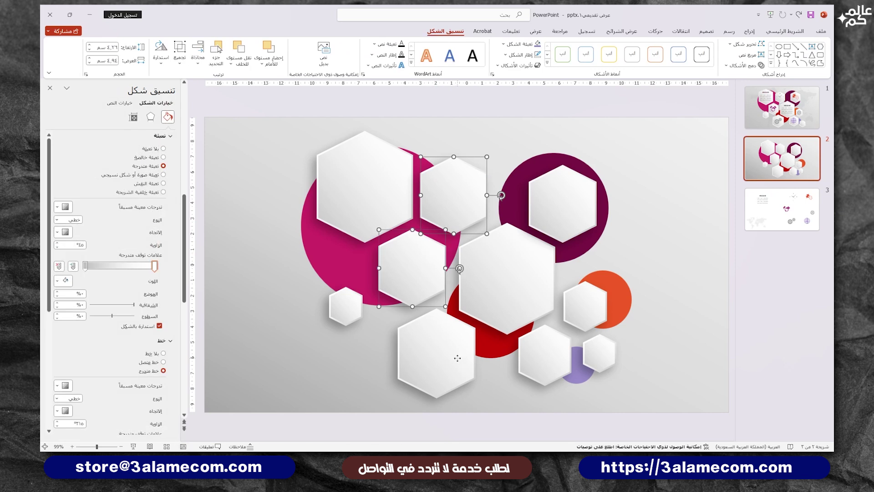
left_click(563, 230, "shift")
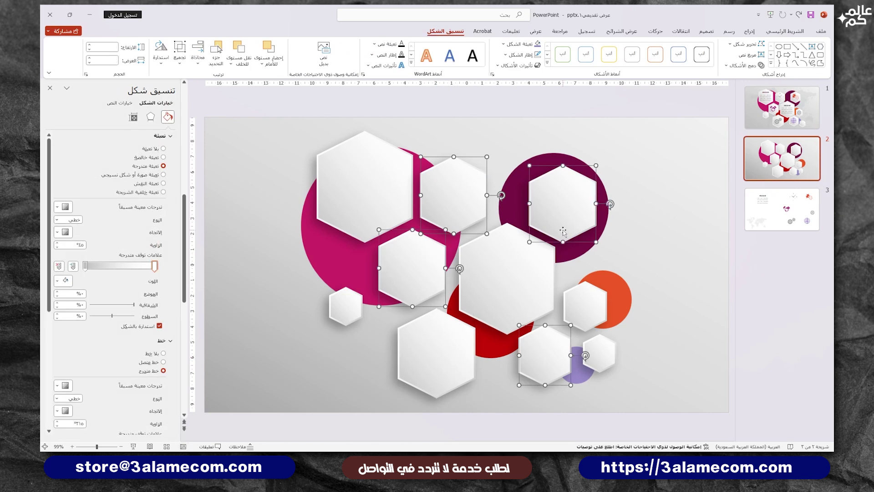
scroll(90, 365, "down", 3)
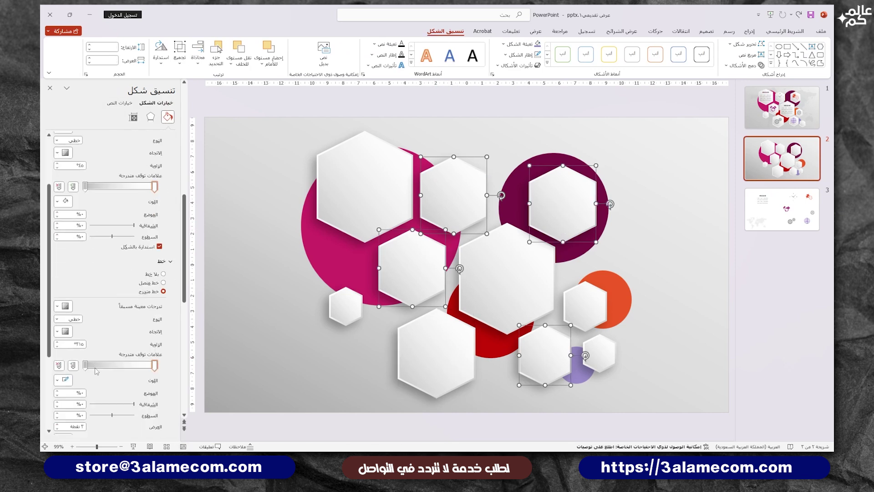
scroll(97, 371, "down", 2)
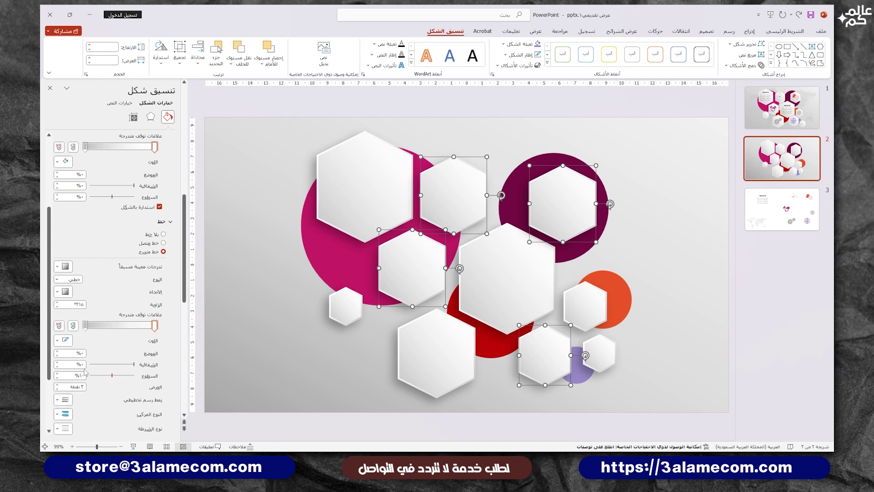
scroll(84, 371, "down", 1)
left_click(56, 369)
left_click(57, 369)
left_click(57, 369)
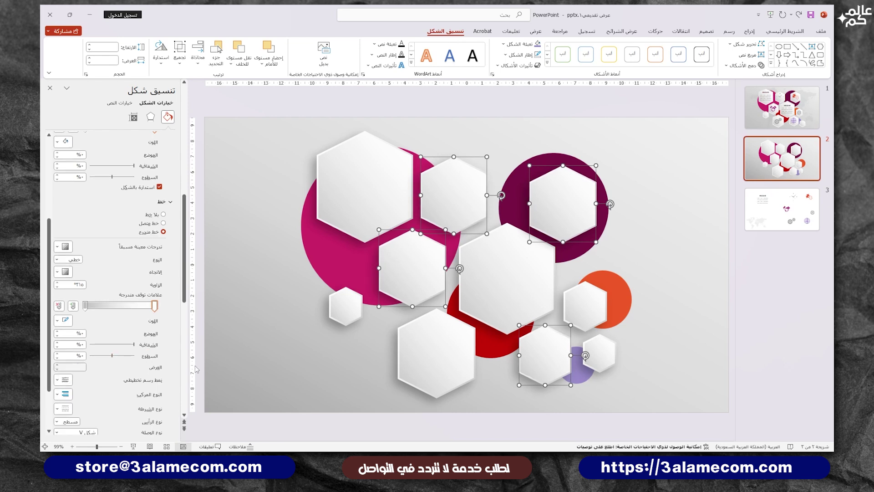
- Set the outline width of the three smallest hexagons to 1.25 pt and close the formatting settings
left_click(578, 307)
left_click(599, 351, "shift")
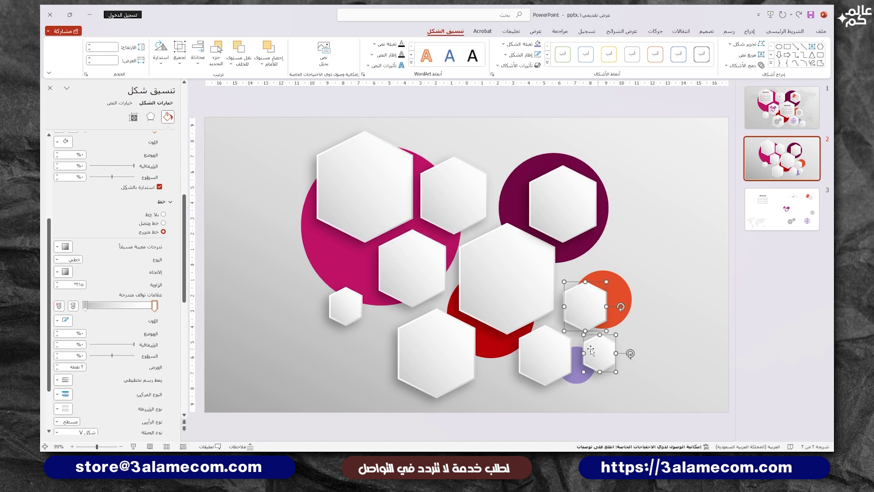
left_click(354, 313, "shift")
scroll(136, 346, "down", 3)
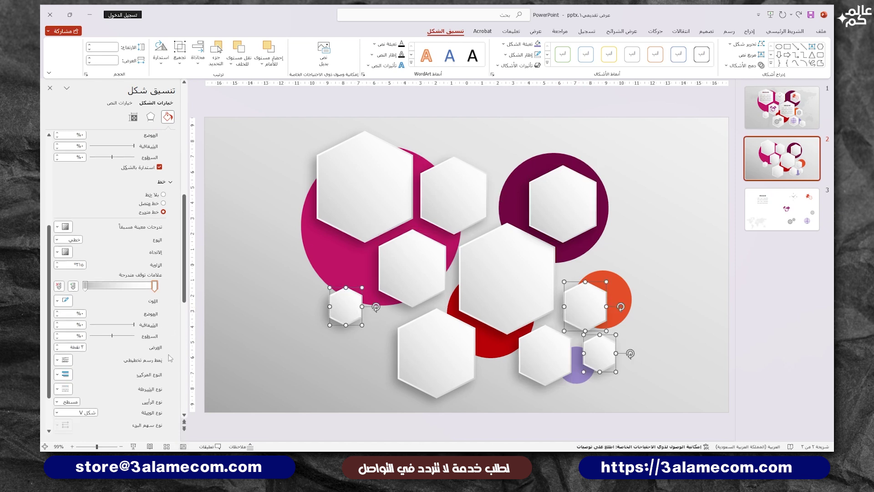
double_click(57, 303)
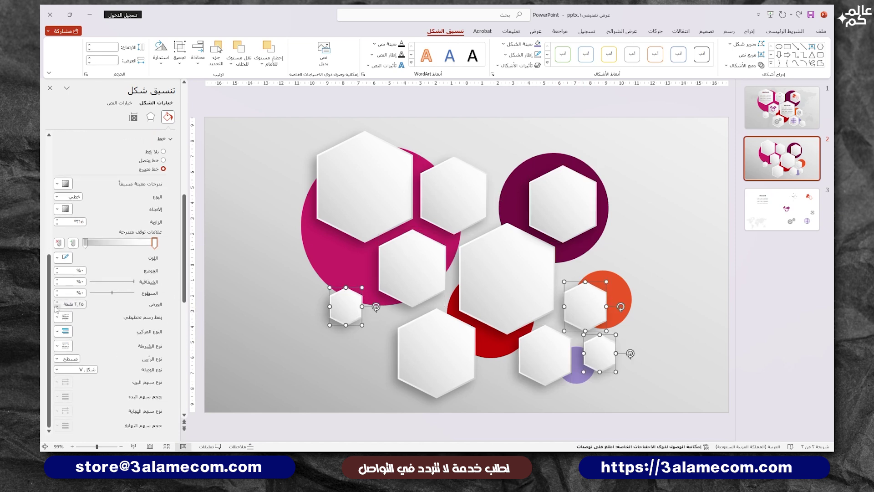
left_click(267, 309)
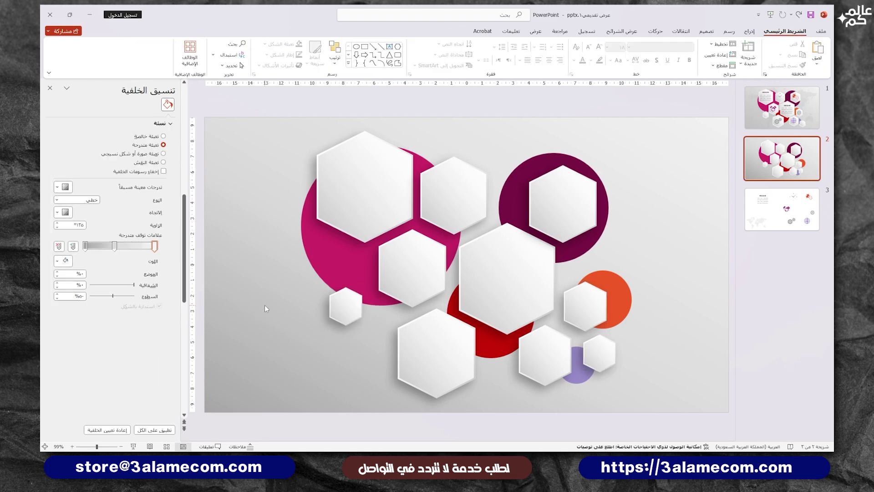
left_click(51, 88)
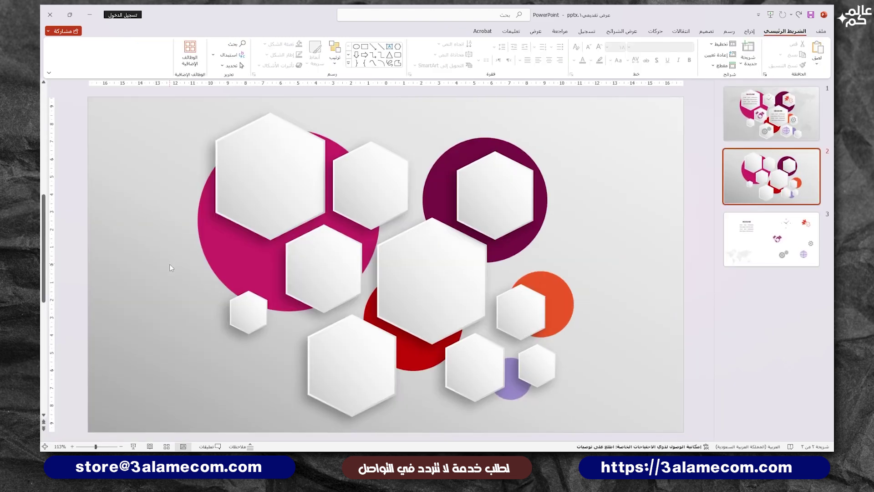
- Copy the world map from slide 3 onto slide 2 and enlarge it to span nearly the whole slide
left_click(739, 222)
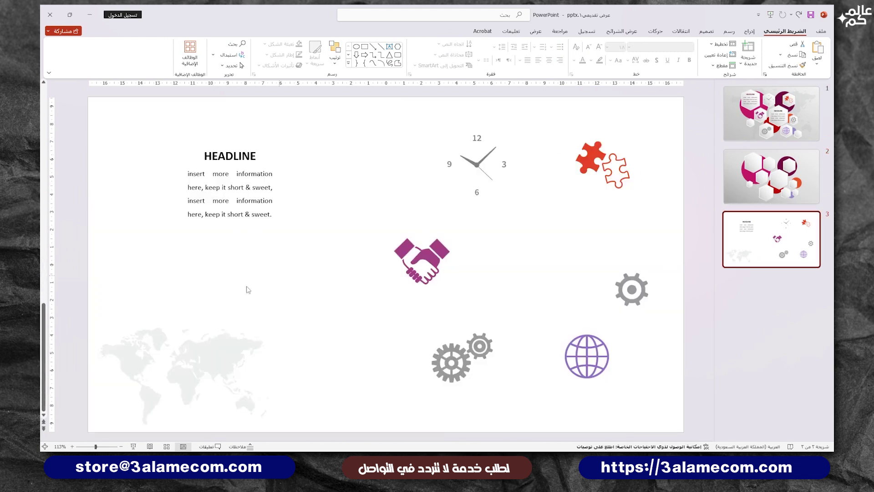
left_click(214, 345)
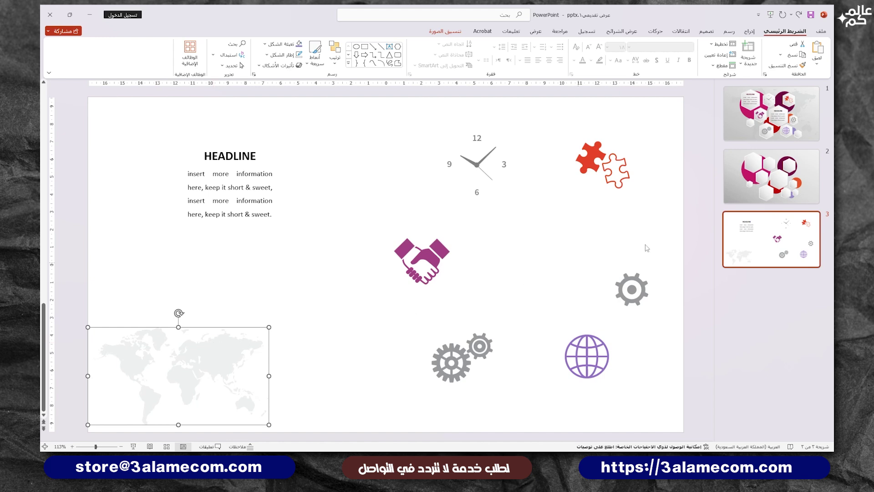
left_click(738, 201)
key("ctrl+v")
left_click_drag(267, 329, 678, 120)
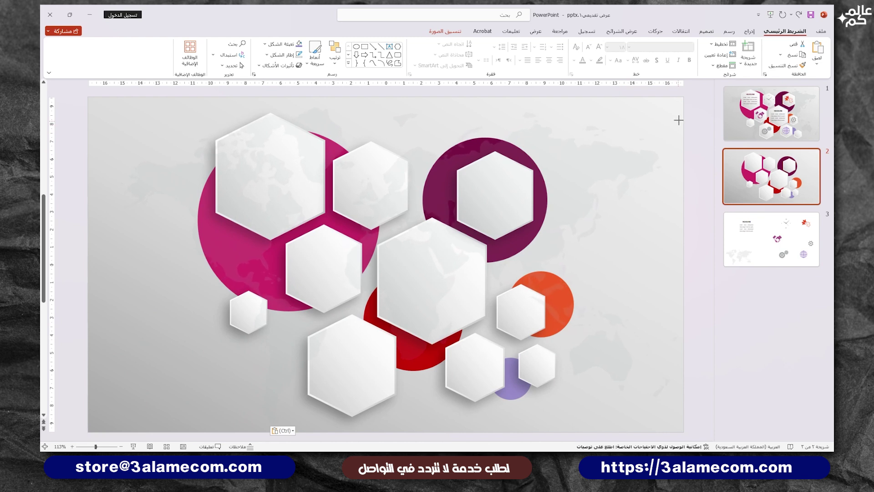
- Send the world map picture behind all the circles and hexagons, and apply a high-transparency preset that keeps it faint
right_click(601, 157)
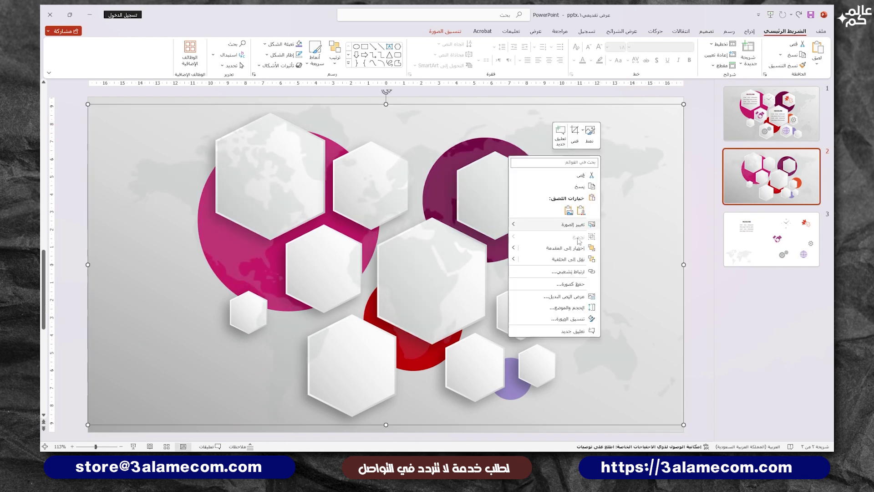
left_click(570, 259)
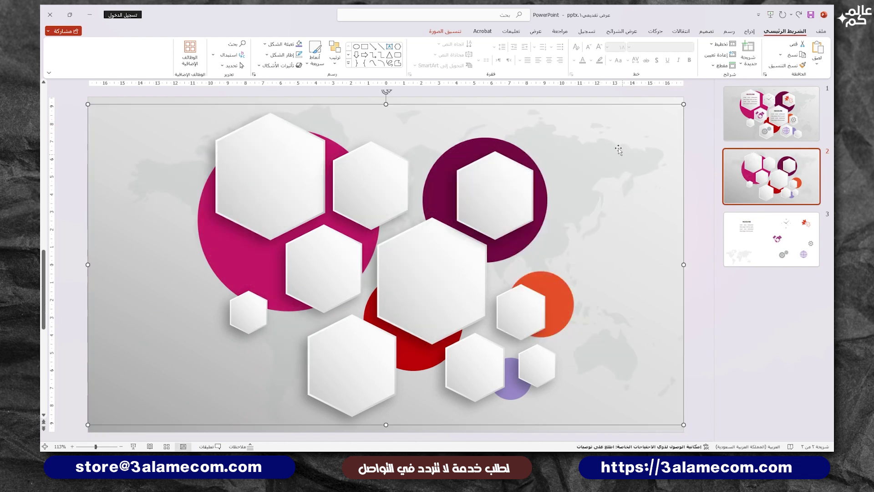
left_click(461, 34)
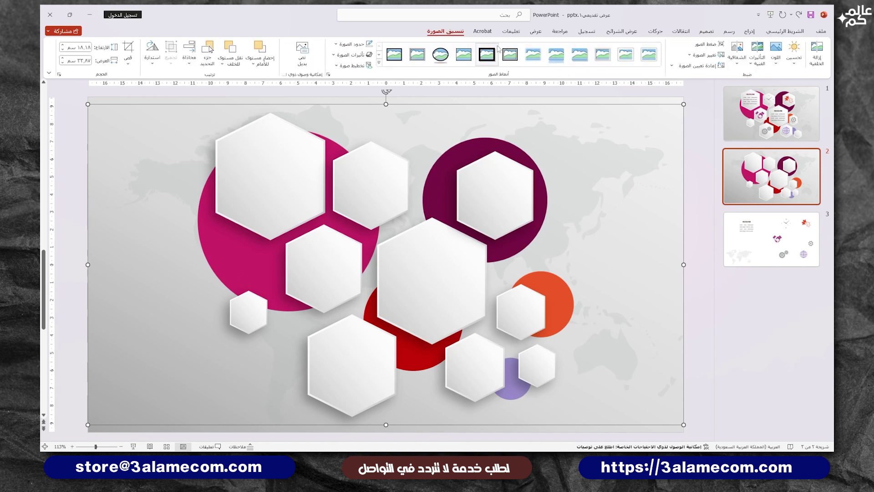
left_click(738, 55)
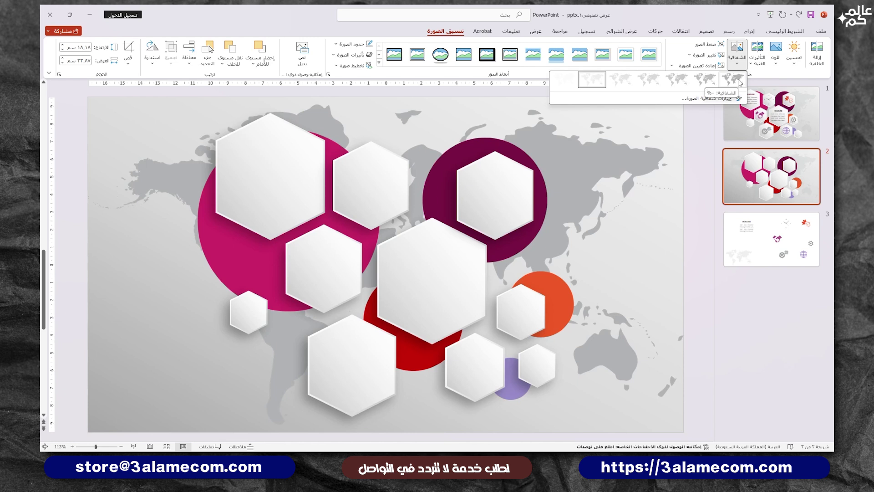
left_click(591, 89)
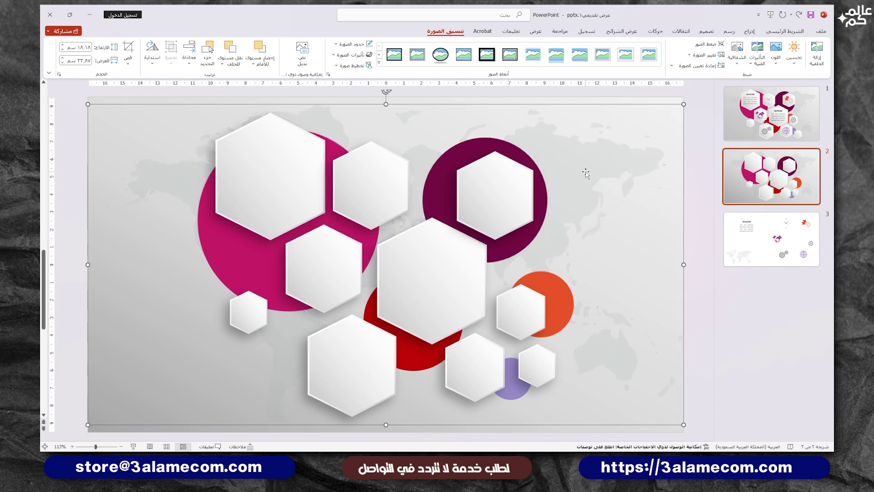
- Copy the HEADLINE text block from slide 3 into slide 2's large hexagon over the magenta circle, and color its text dark purple
left_click(772, 239)
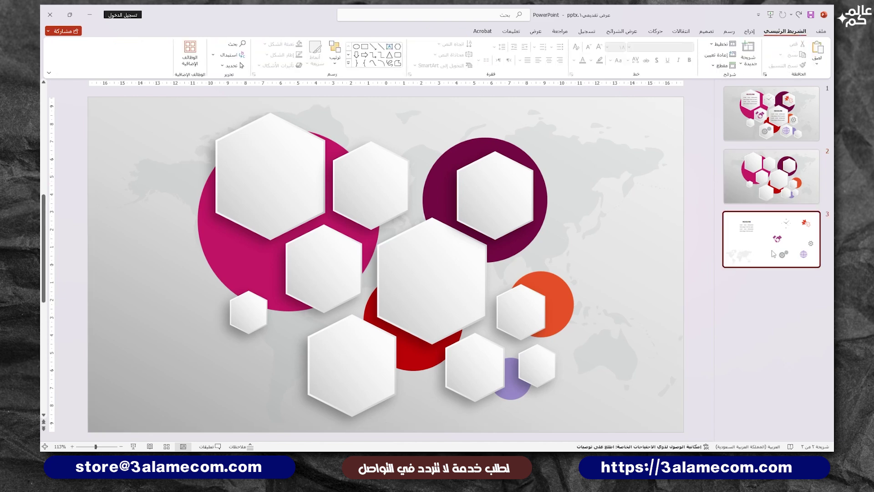
left_click(232, 145)
left_click(232, 143)
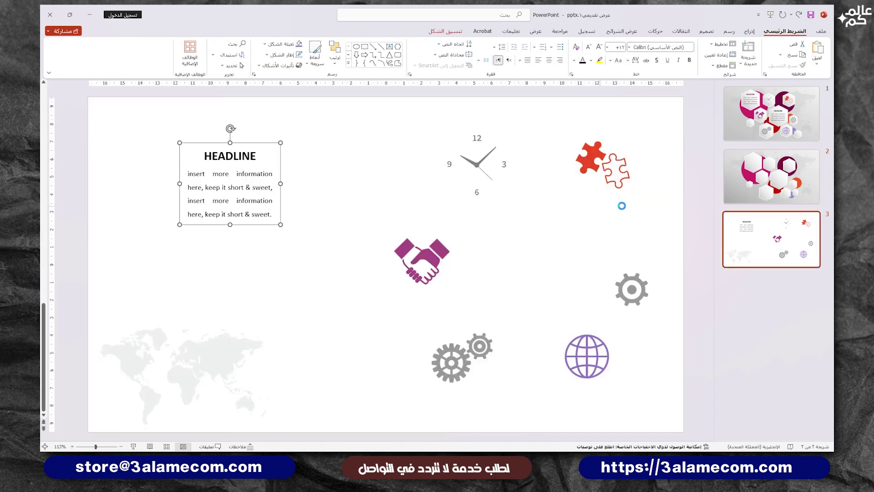
left_click(771, 176)
key("ctrl+v")
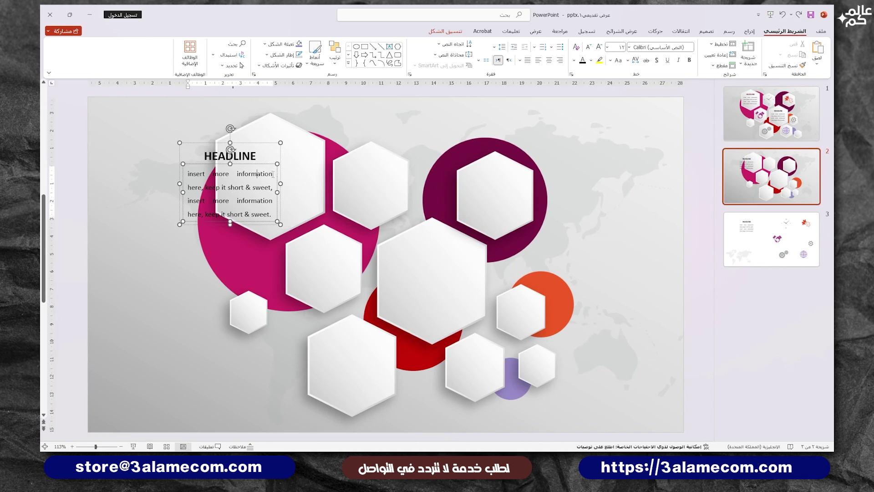
left_click_drag(279, 157, 320, 147)
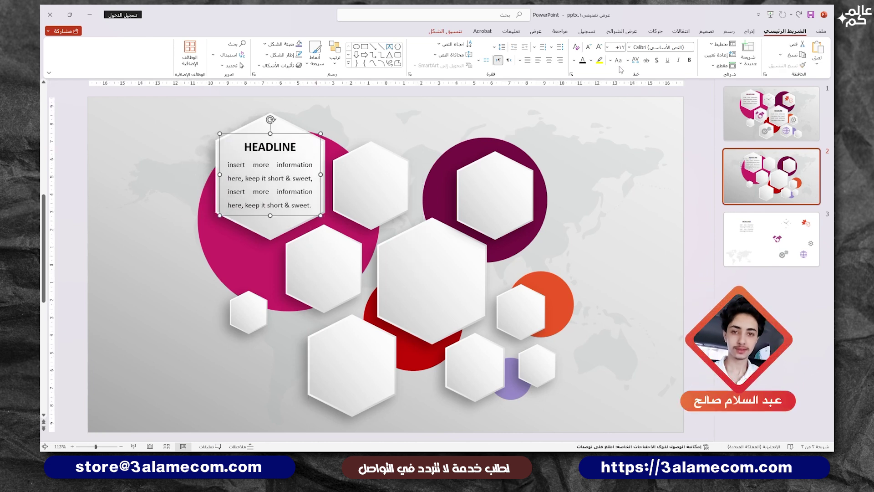
left_click(574, 60)
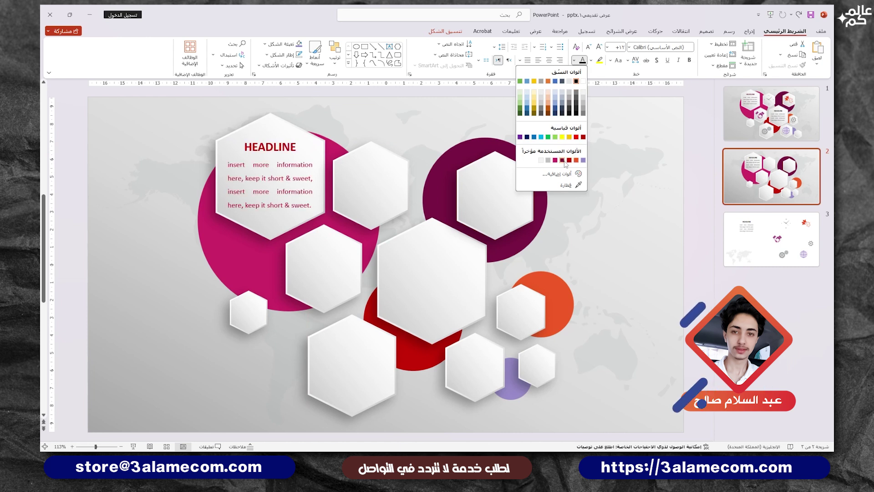
left_click(569, 160)
- Duplicate the HEADLINE text block into the large central hexagon and color the copy's text black
left_click_drag(321, 152, 482, 260)
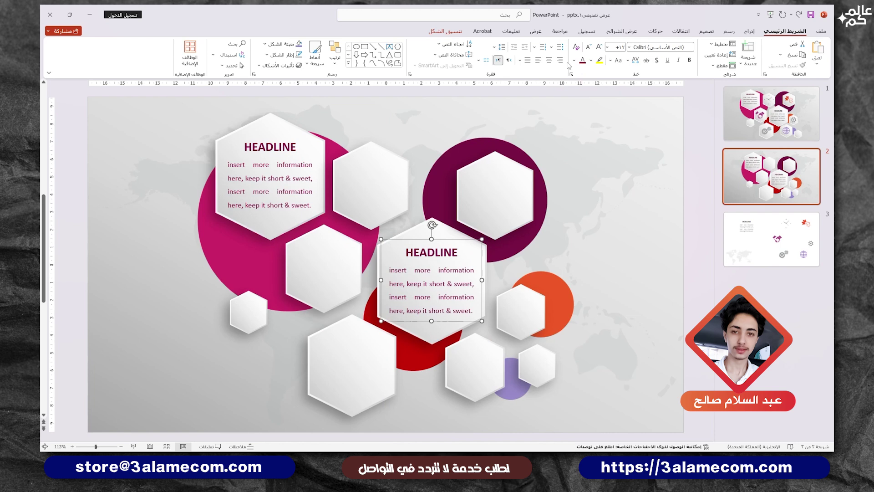
left_click(574, 60)
left_click(576, 81)
- Copy the clock, puzzle, handshake, gear pair, single gear and globe icons from slide 3 onto slide 2
left_click(711, 206)
scroll(712, 206, "down", 1)
left_click_drag(355, 114, 694, 420)
key("ctrl+c")
left_click(771, 176)
key("ctrl+v")
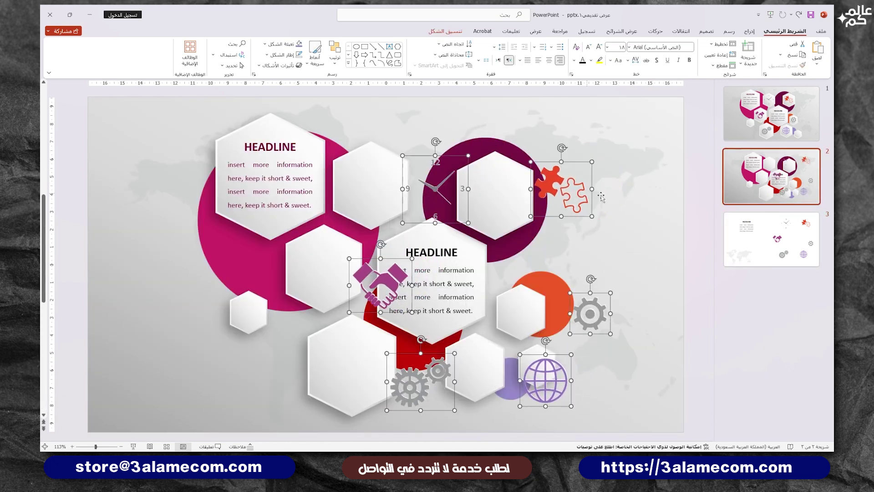
- Place the clock in the hexagon beside the first headline, the handshake in the one below, and the gear pair in the lower large hexagon
left_click_drag(434, 189, 371, 187)
left_click_drag(380, 280, 323, 268)
left_click_drag(439, 373, 369, 358)
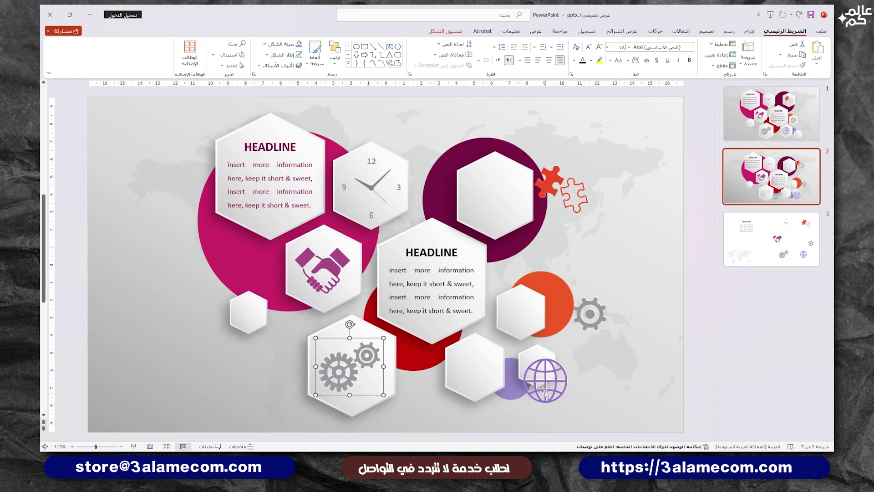